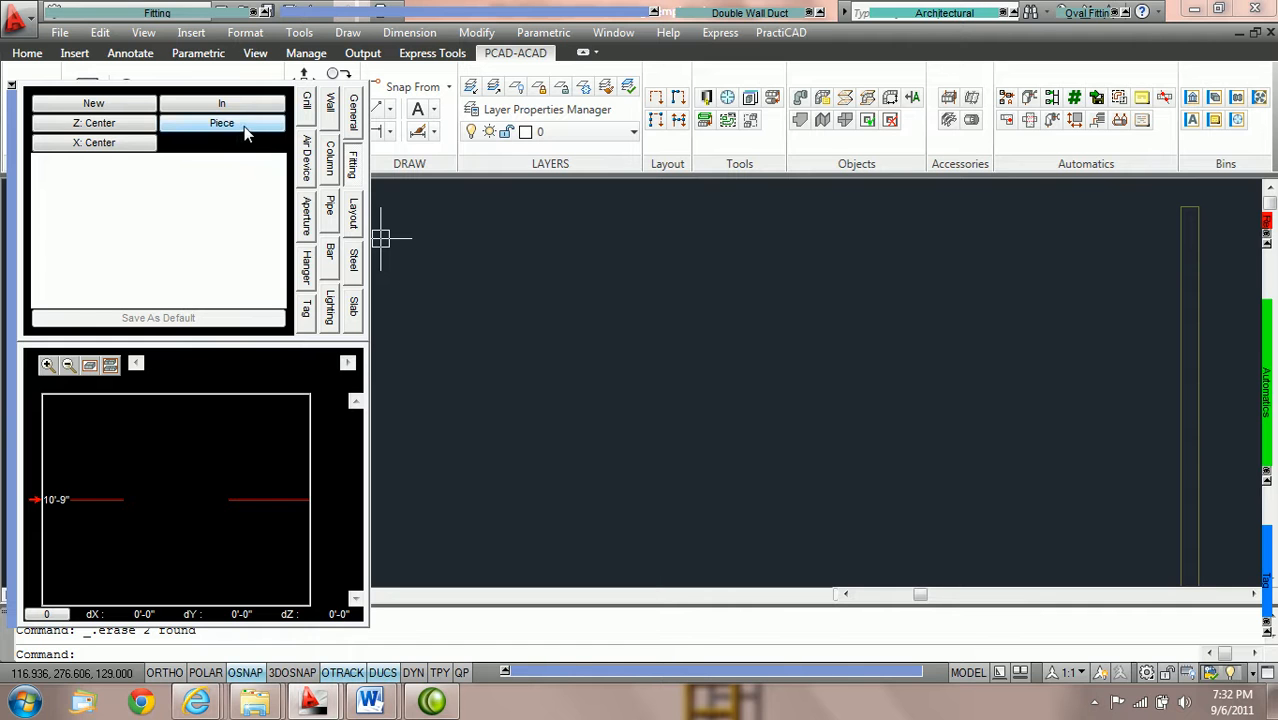
# Cycle through the available fitting placement methods, such as Up, and return to Piece
pyautogui.click(242, 127)
pyautogui.click(245, 130)
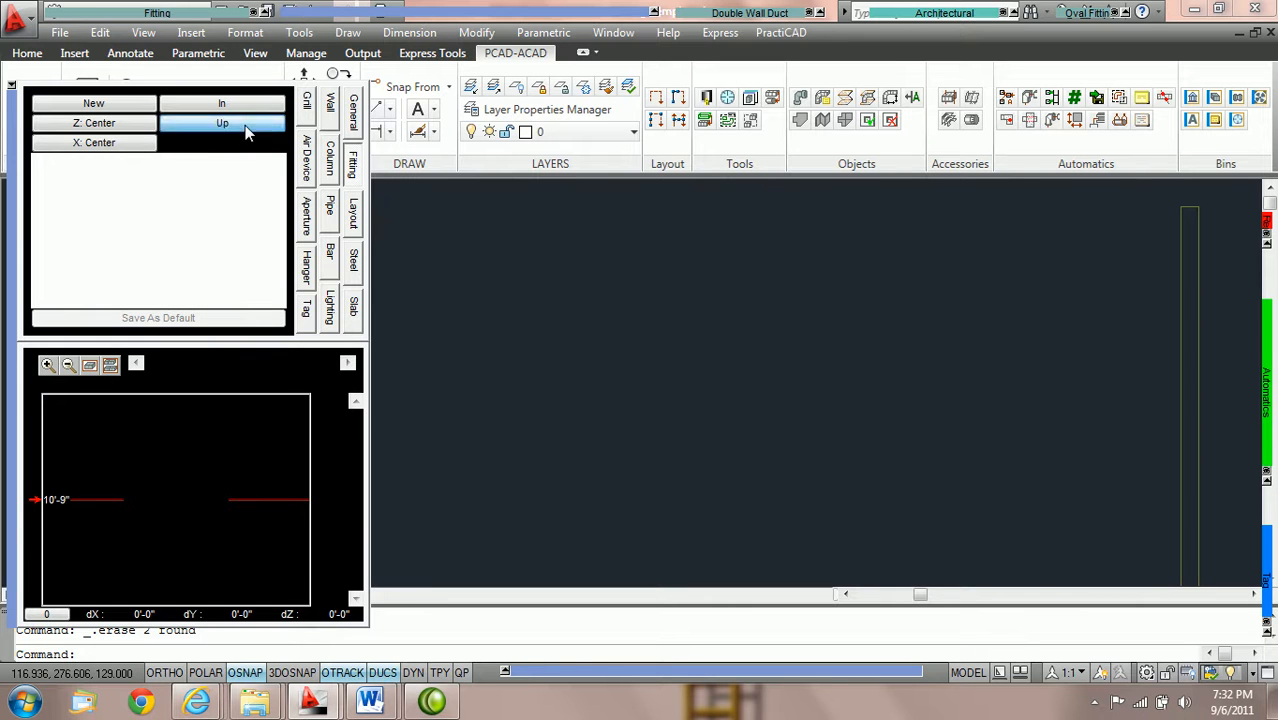
pyautogui.click(245, 130)
pyautogui.click(245, 130)
pyautogui.click(245, 130)
pyautogui.click(241, 124)
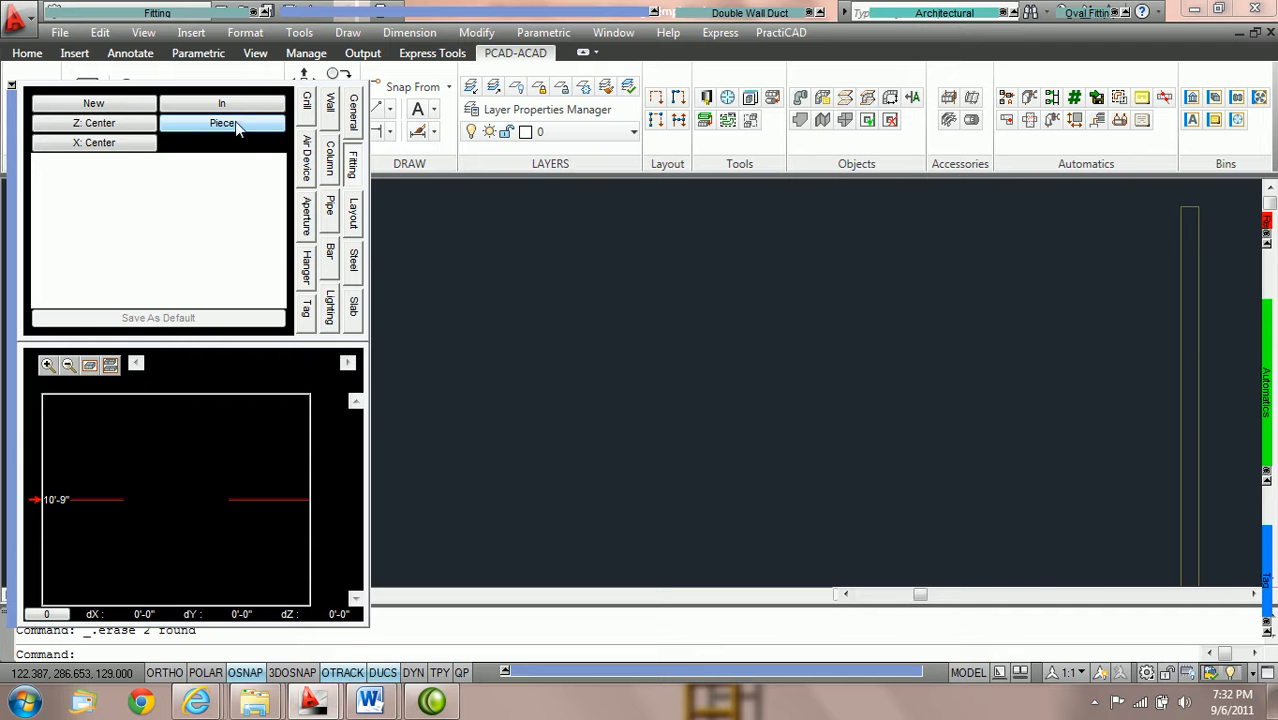
pyautogui.click(233, 125)
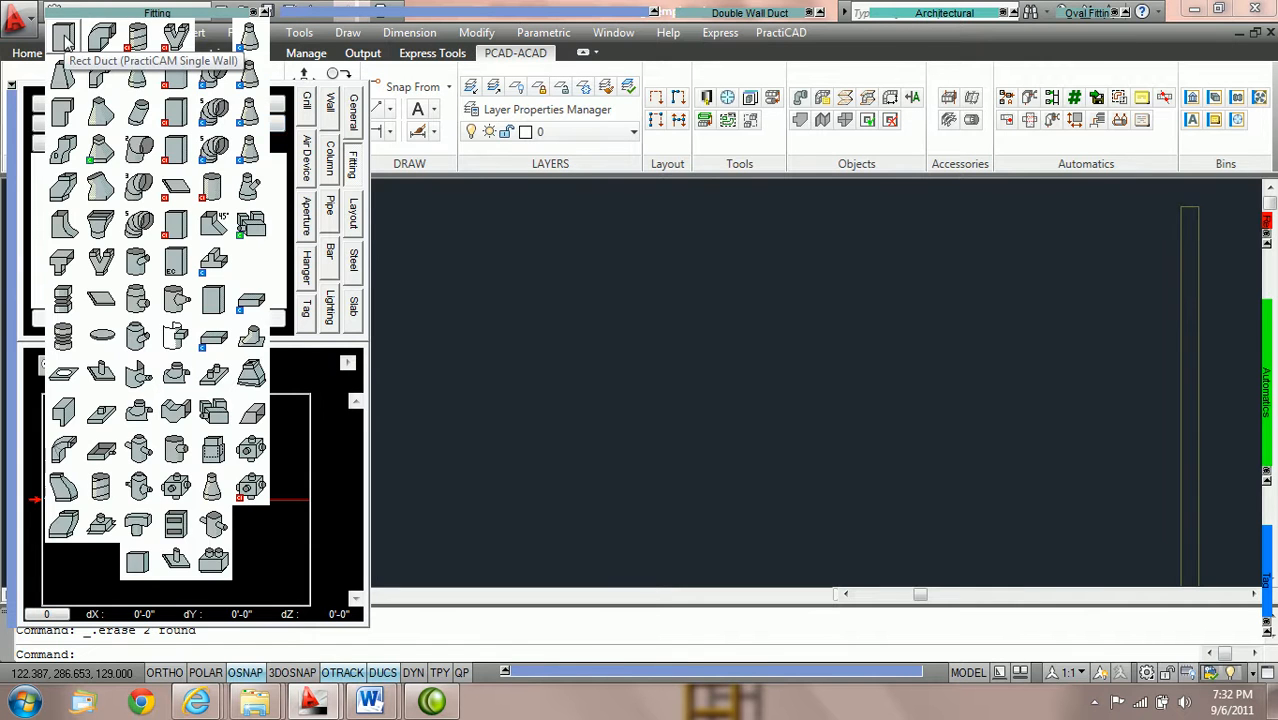
# Place a 36 x 18 rectangular straight duct 60 long with the Piece method, using polar tracking to align it horizontally
pyautogui.click(64, 40)
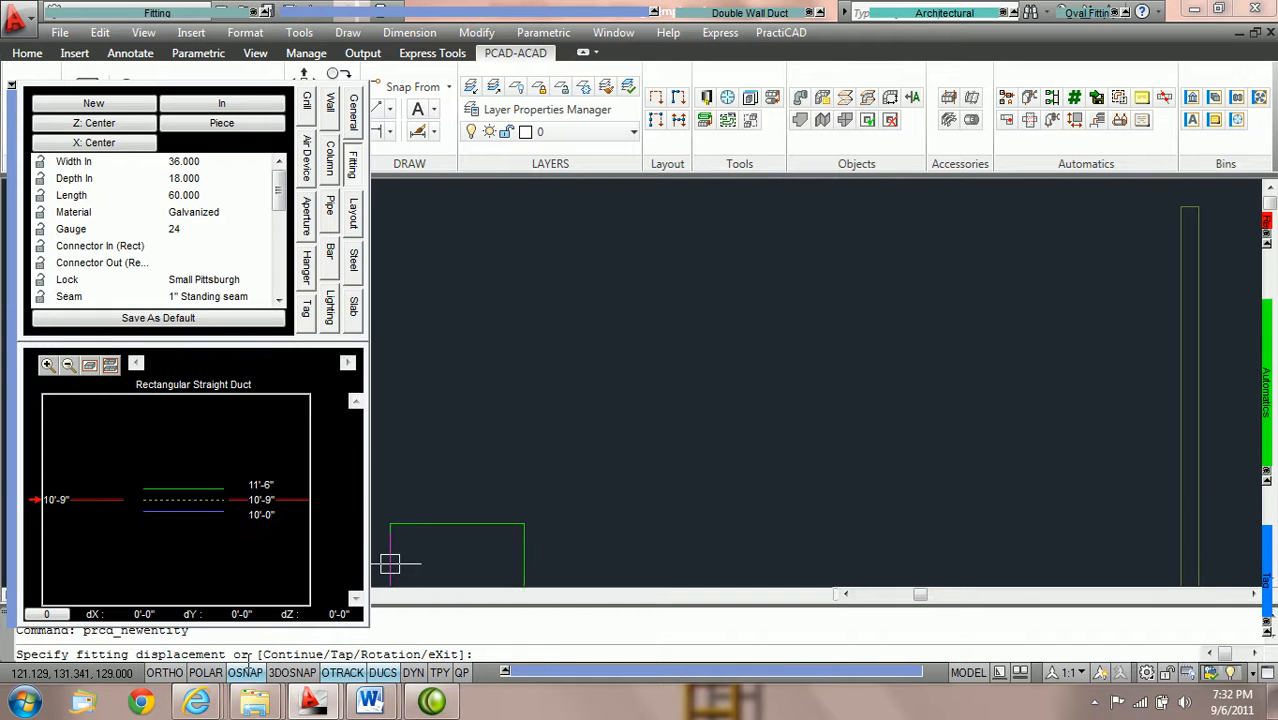
pyautogui.press('F10')
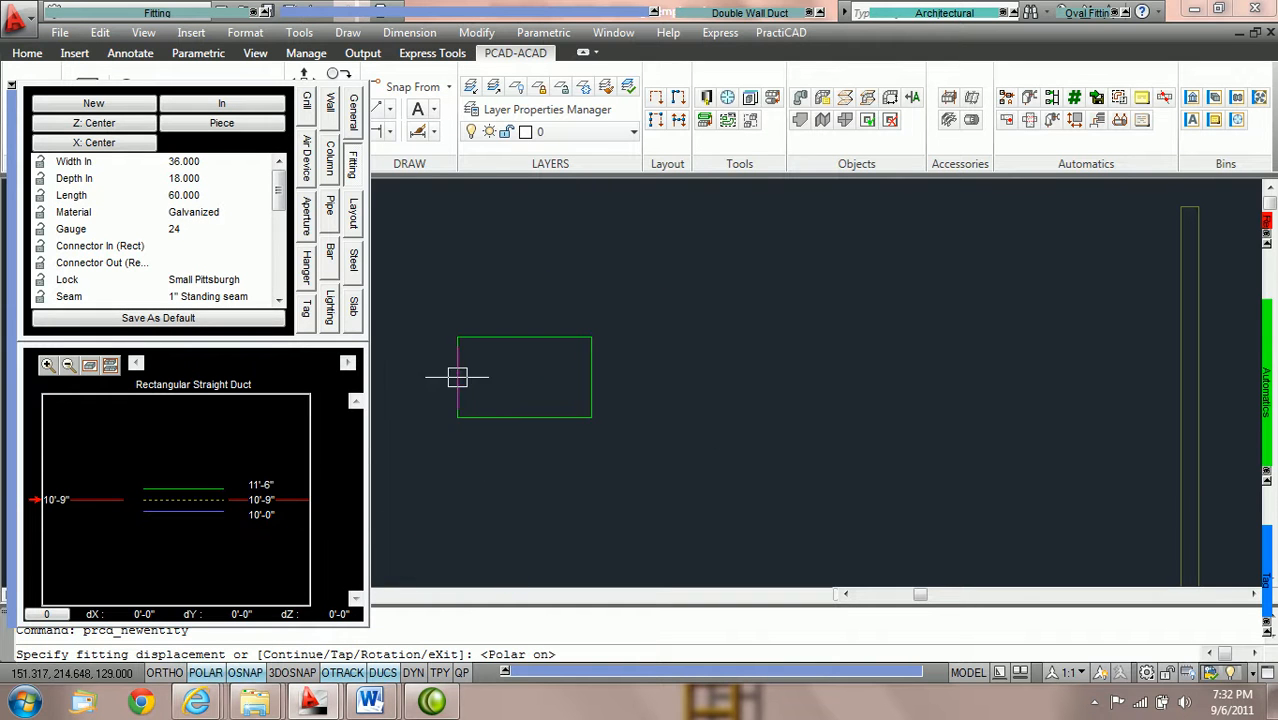
pyautogui.click(457, 377)
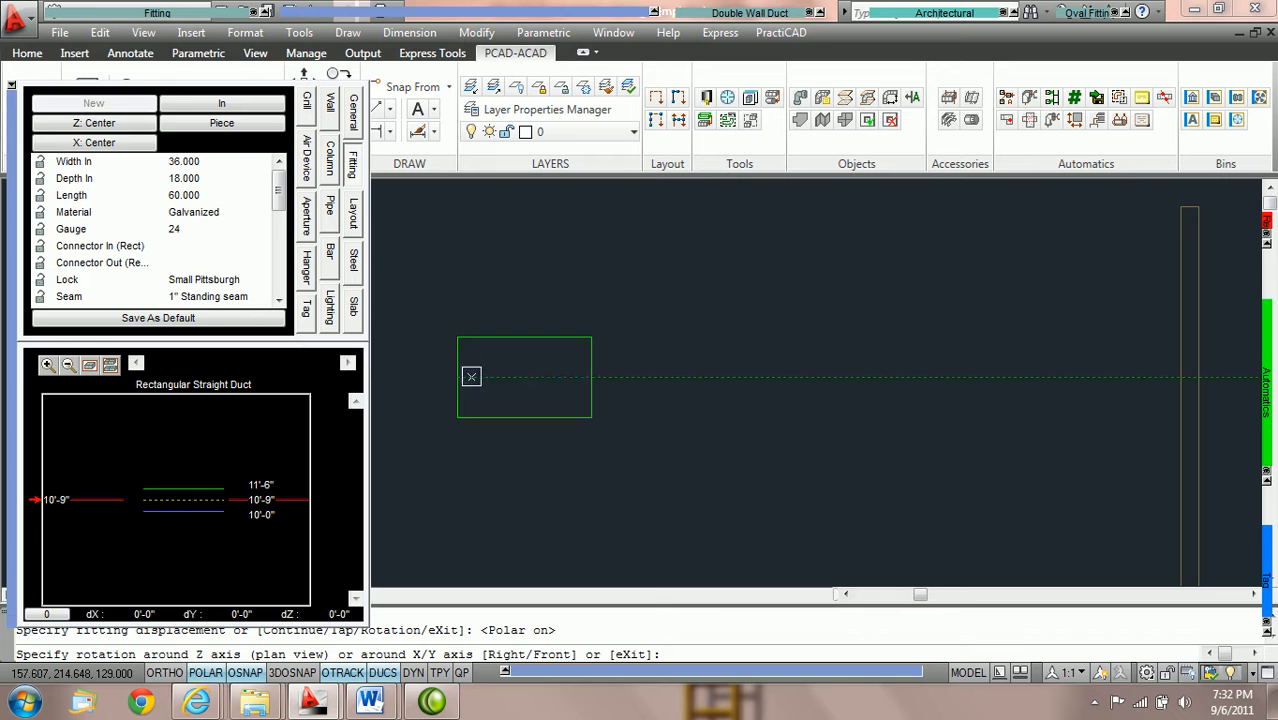
pyautogui.click(630, 364)
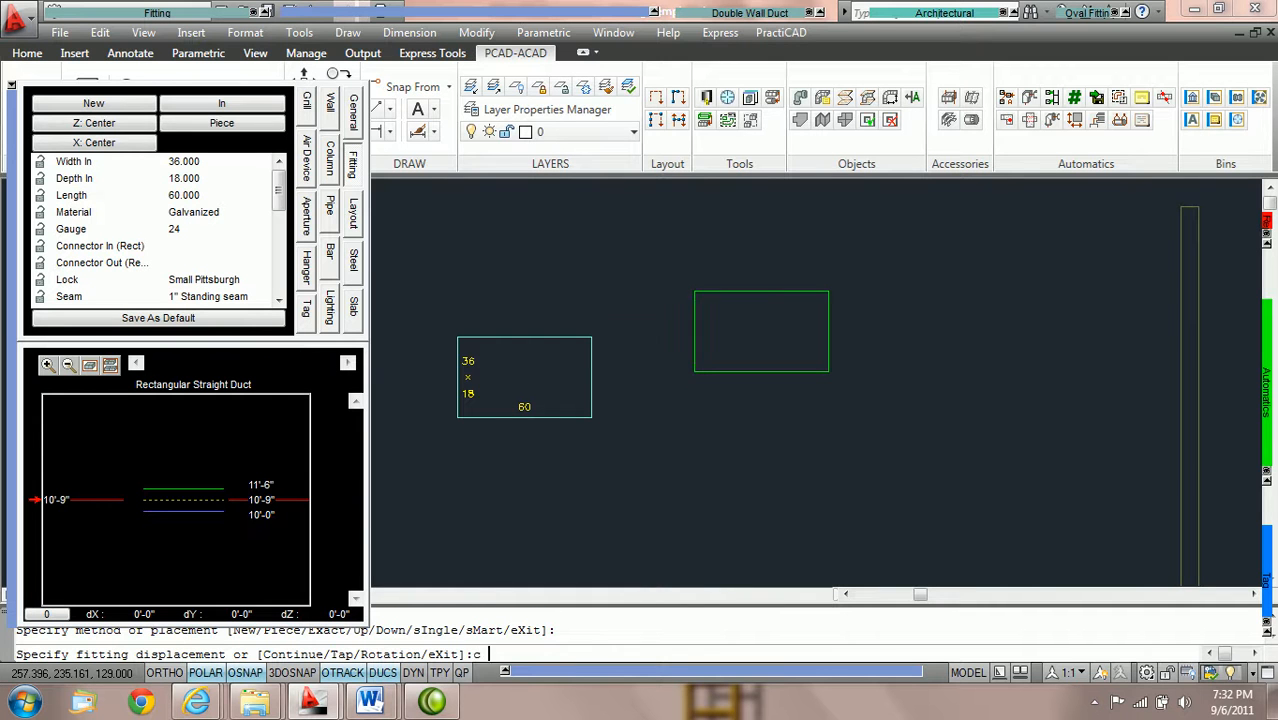
# Continue the run from the first duct with two more 60-long rectangular pieces and end the placement
pyautogui.press('Return')
pyautogui.press('Return')
pyautogui.press('Return')
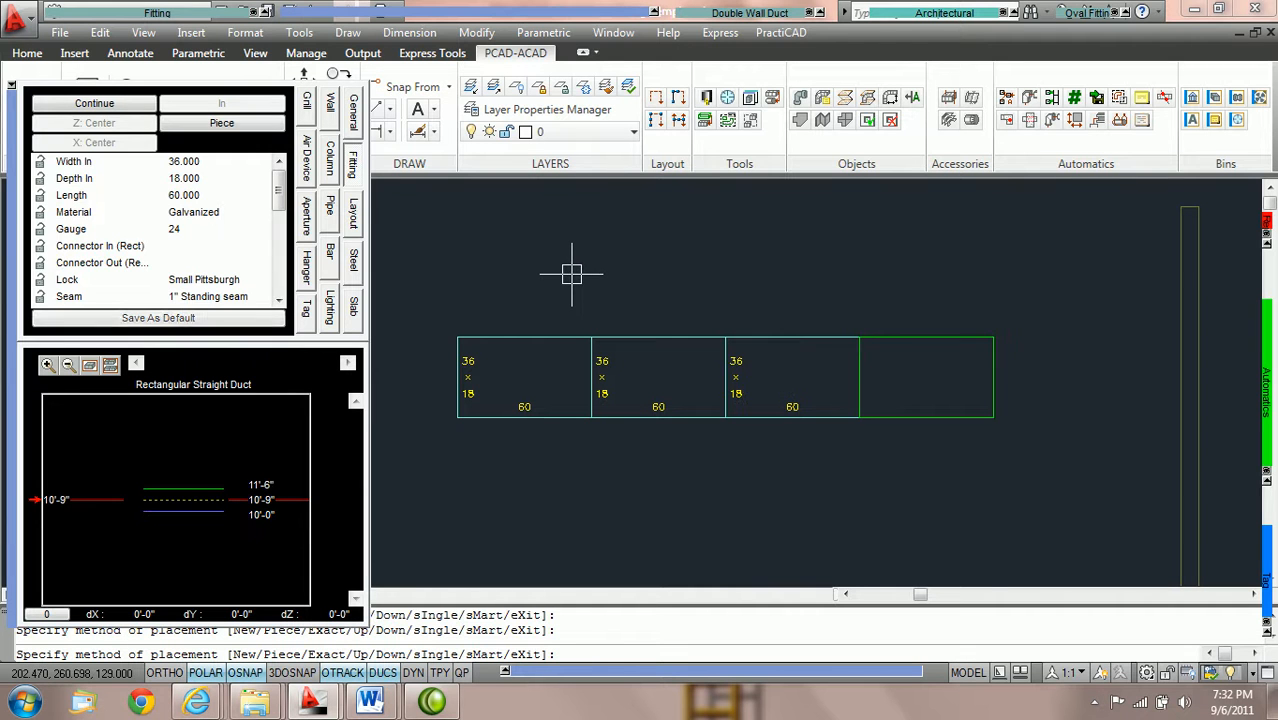
pyautogui.moveTo(827, 348); pyautogui.dragTo(445, 350, button='middle')
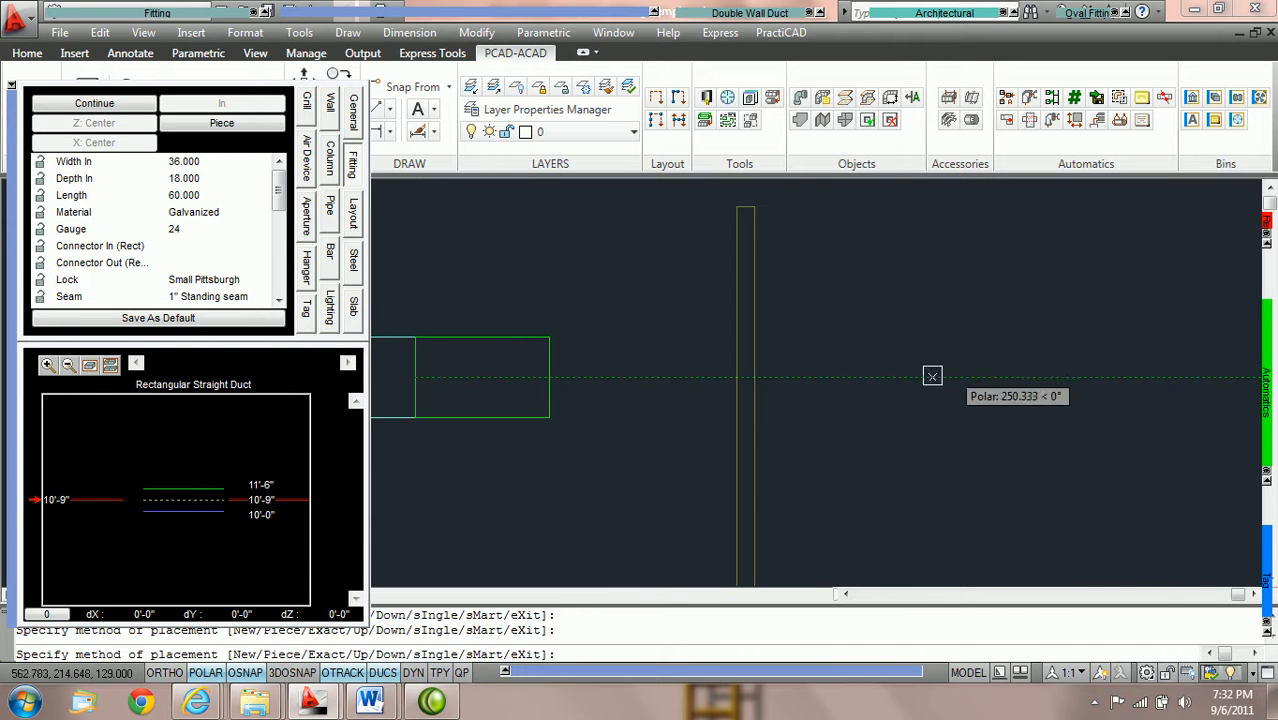
pyautogui.scroll(-2, 680, 374)
pyautogui.moveTo(730, 380); pyautogui.dragTo(911, 366, button='middle')
pyautogui.scroll(-4, 911, 366)
pyautogui.scroll(3, 831, 366)
pyautogui.scroll(1, 834, 375)
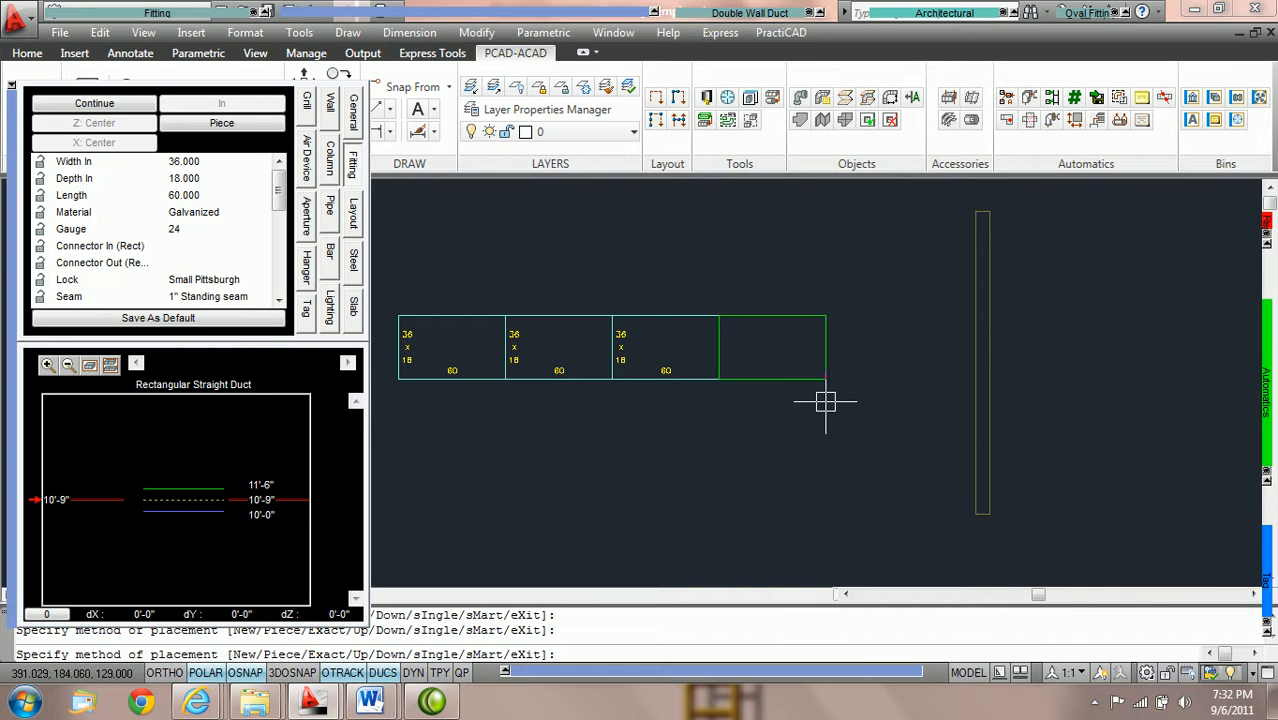
pyautogui.press('Escape')
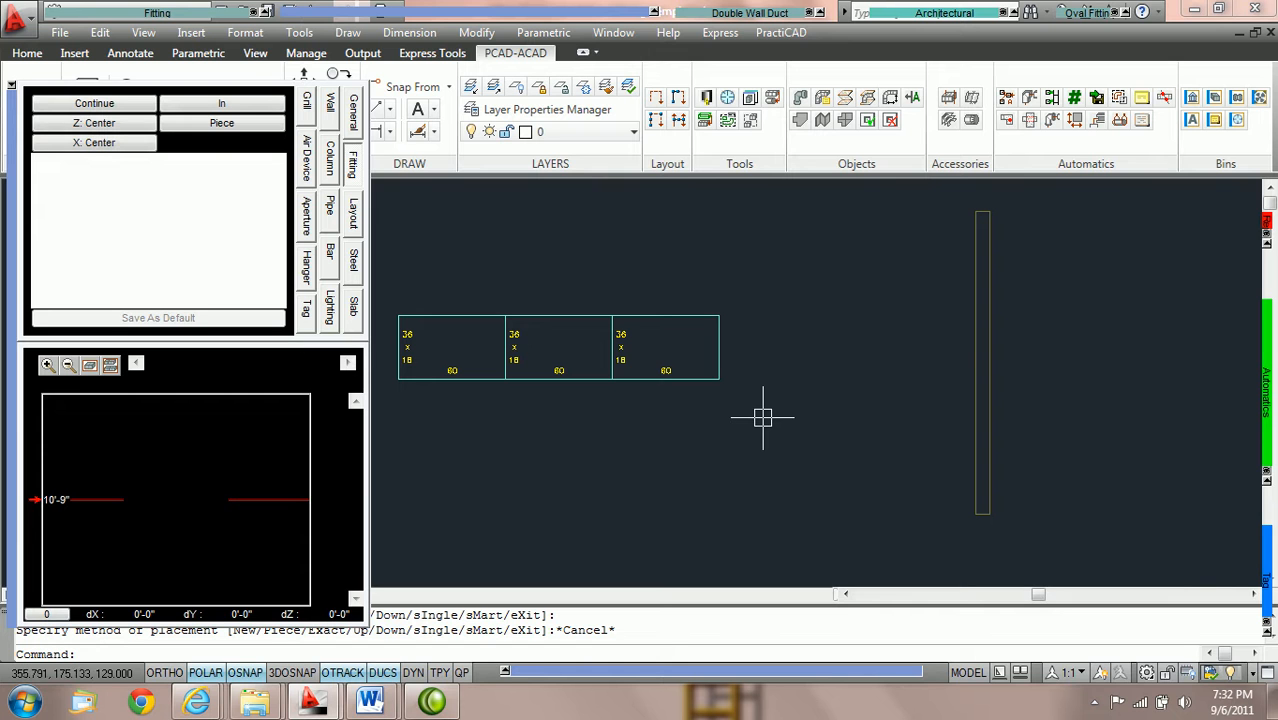
# Select the whole run of three rectangular duct pieces and delete it
pyautogui.moveTo(847, 358); pyautogui.dragTo(928, 361, button='middle')
pyautogui.click(820, 439)
pyautogui.click(528, 281)
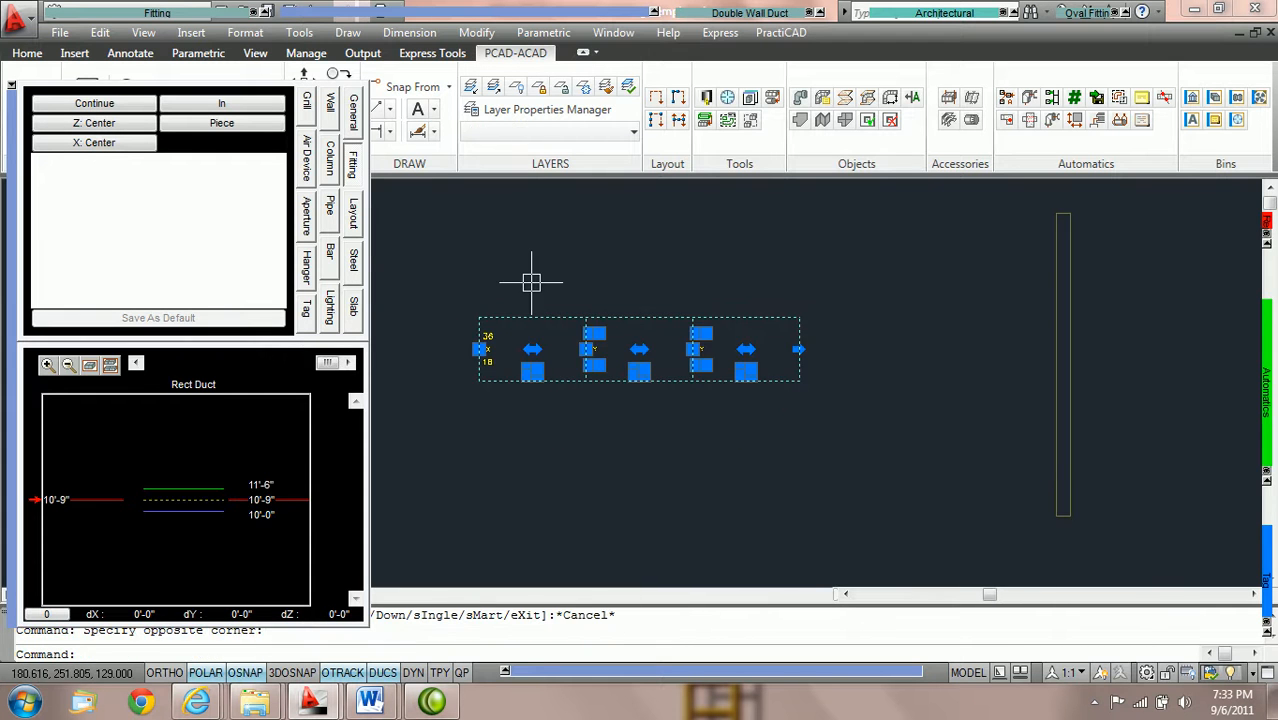
pyautogui.press('Delete')
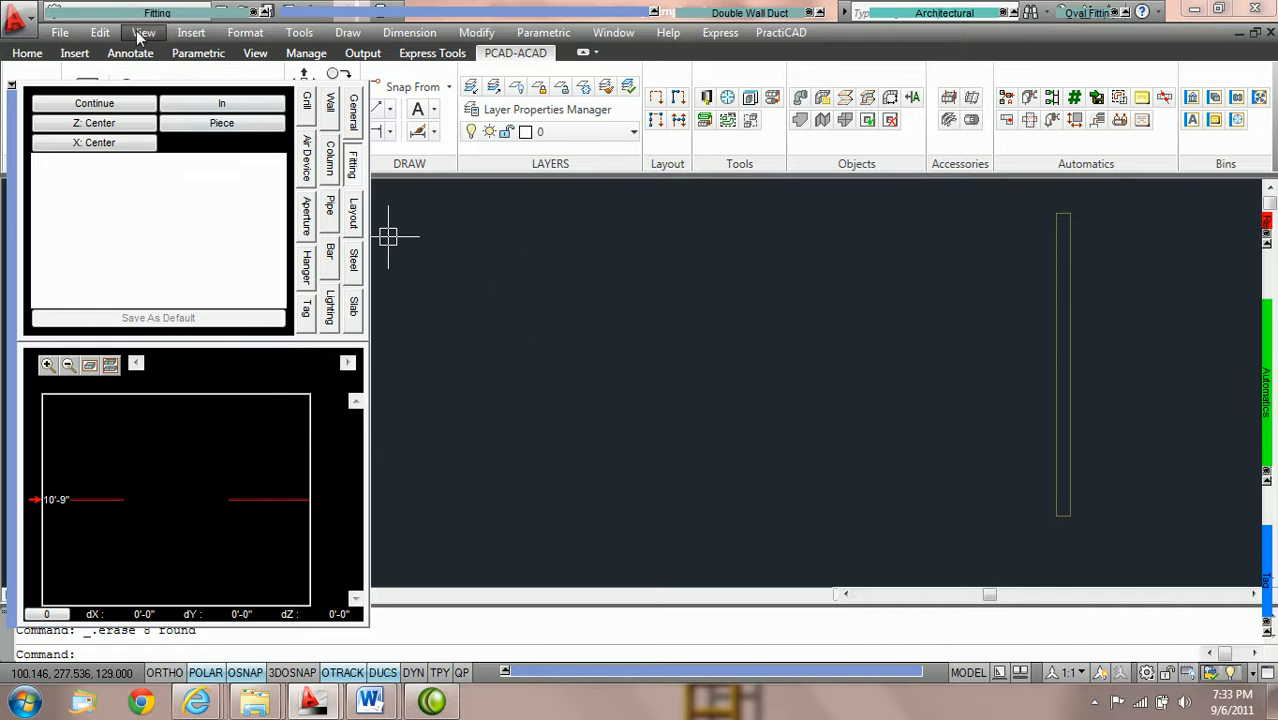
# Start a new run with a 36 x 18, 90-degree Radius Elbow in Exact placement, setting its start point and horizontal rotation
pyautogui.moveTo(150, 14)
pyautogui.click(100, 78)
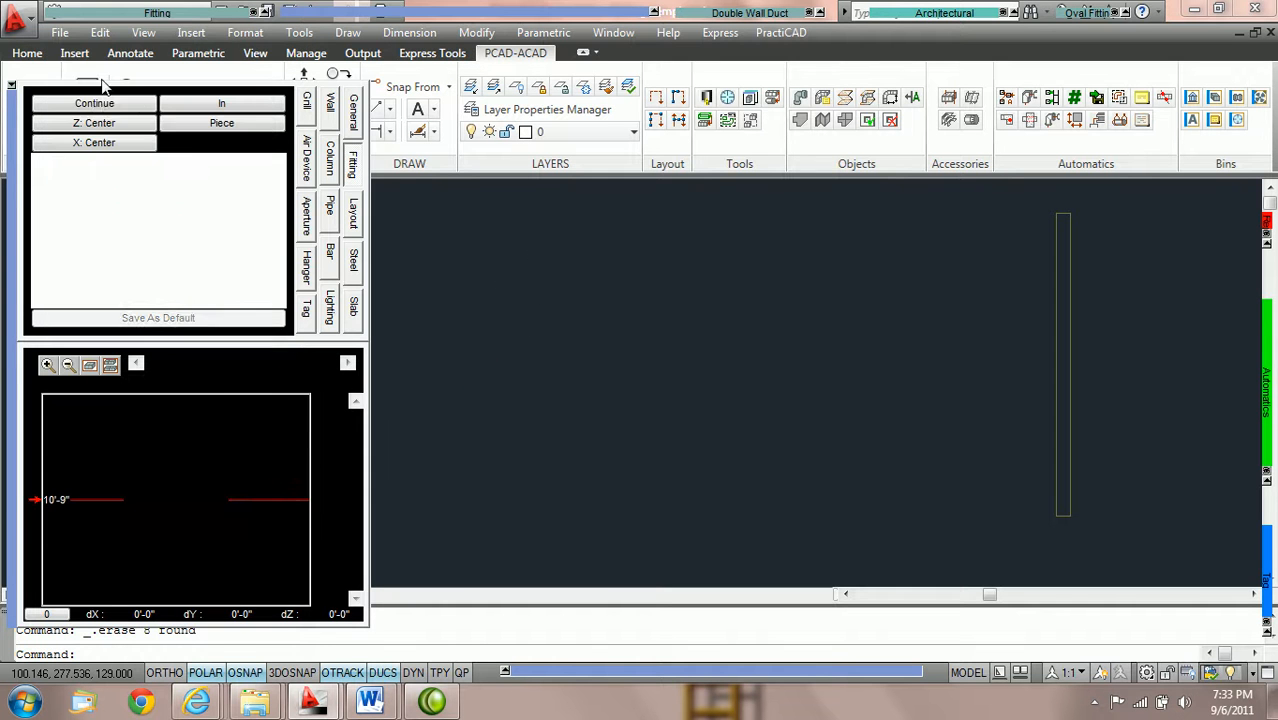
pyautogui.click(222, 124)
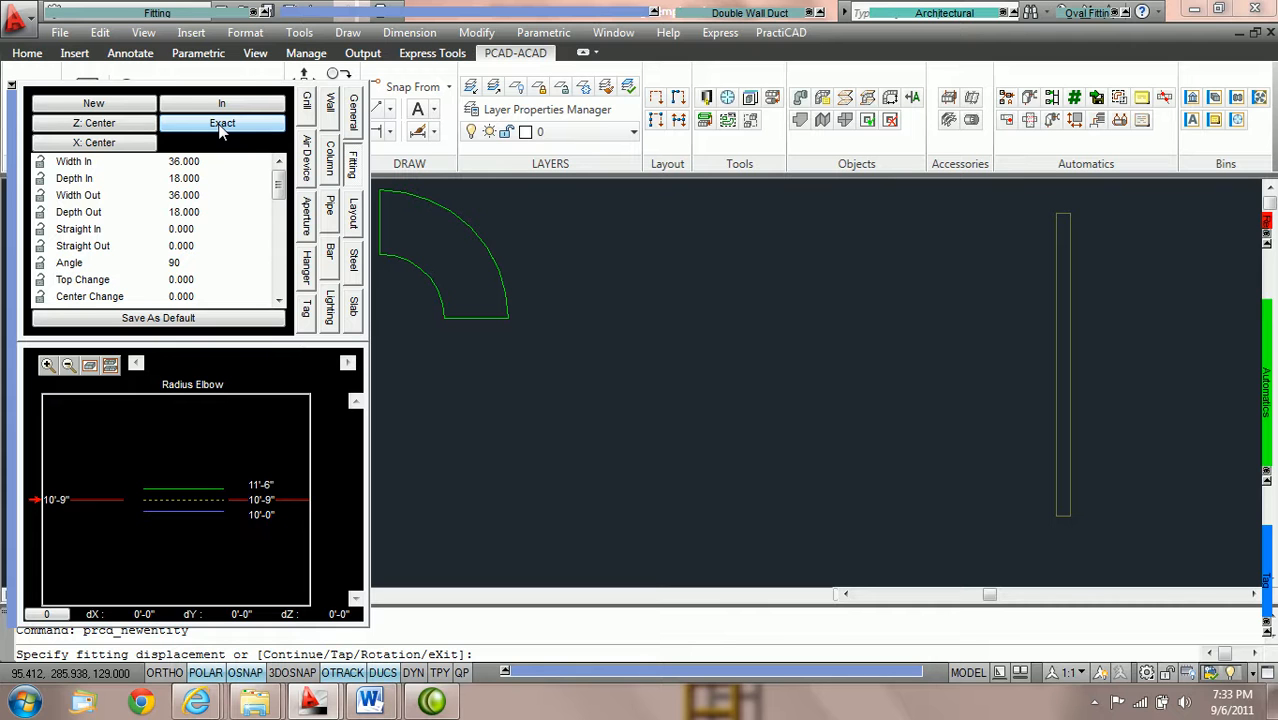
pyautogui.moveTo(448, 314); pyautogui.dragTo(589, 302, button='middle')
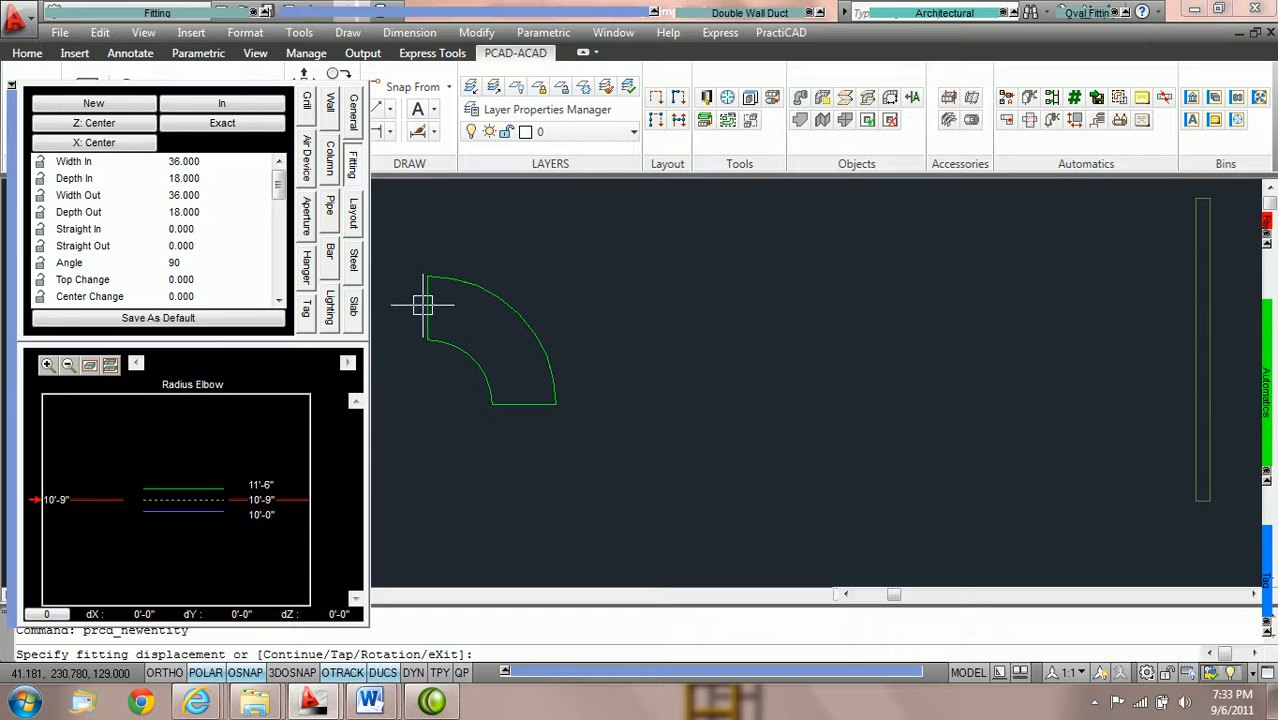
pyautogui.click(420, 302)
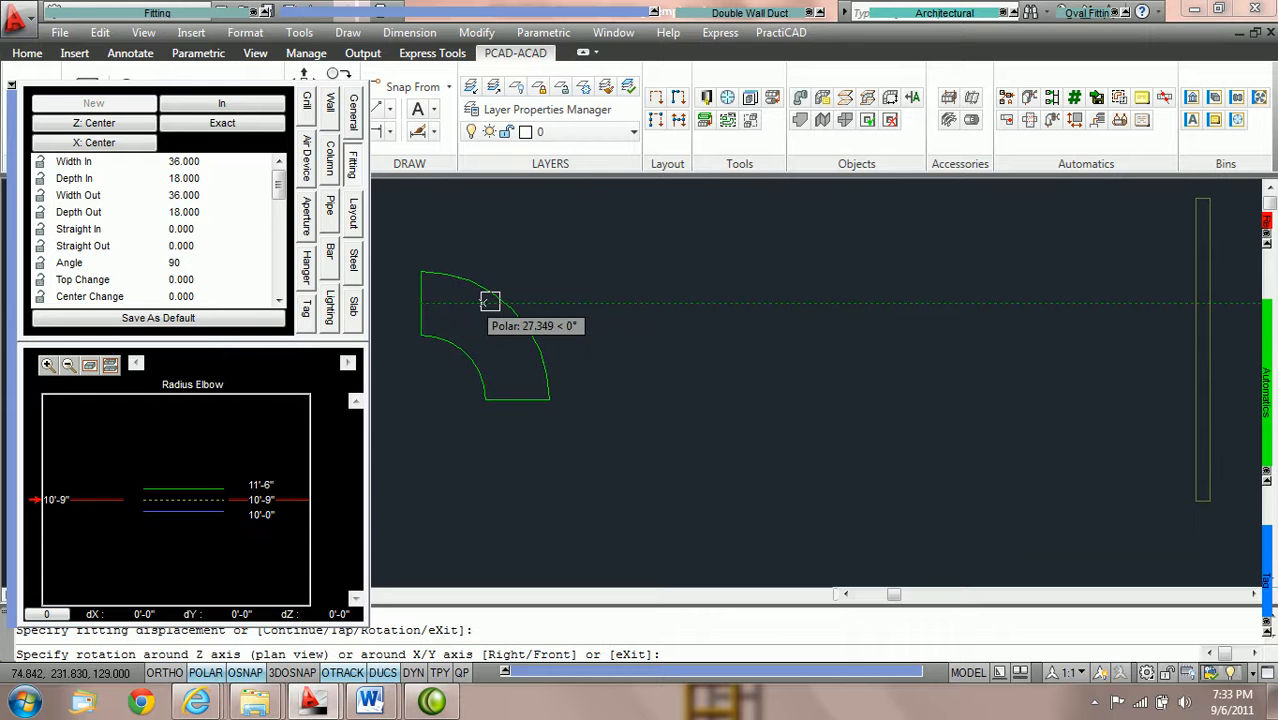
pyautogui.click(542, 306)
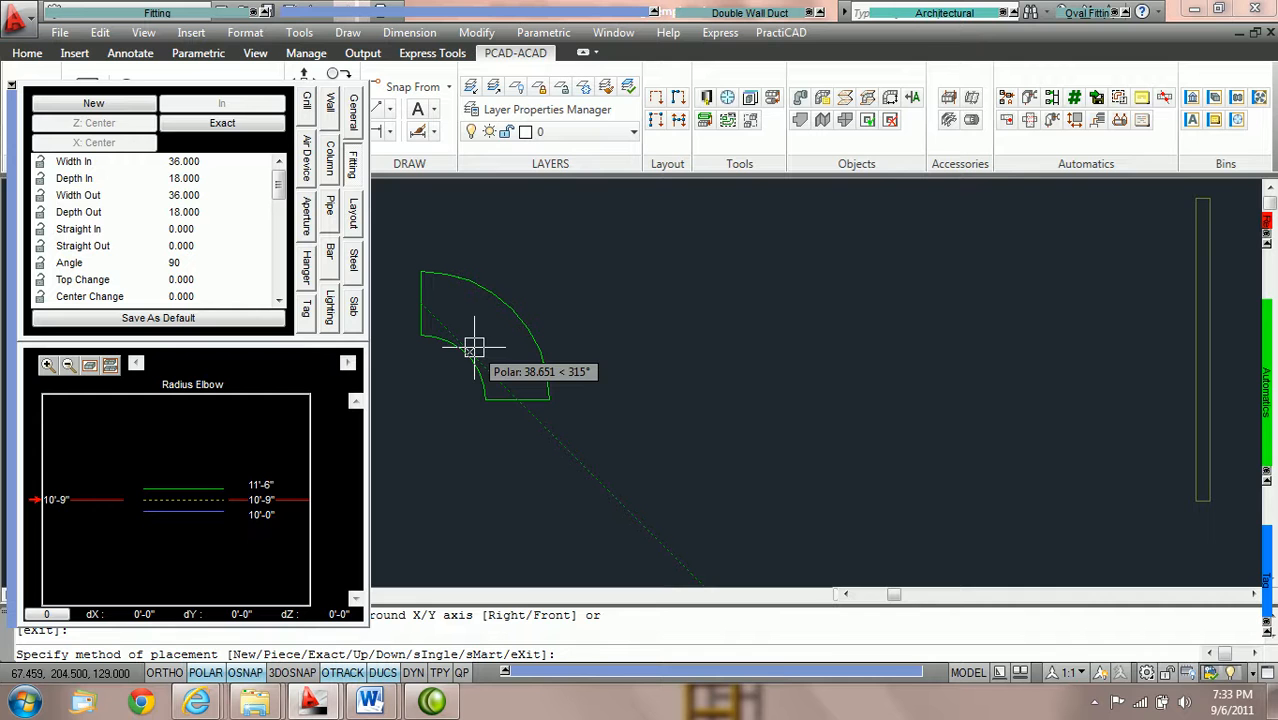
# Preview the radius elbow with the Piece placement method, and switch it back to Exact
pyautogui.write('p')
pyautogui.press('Return')
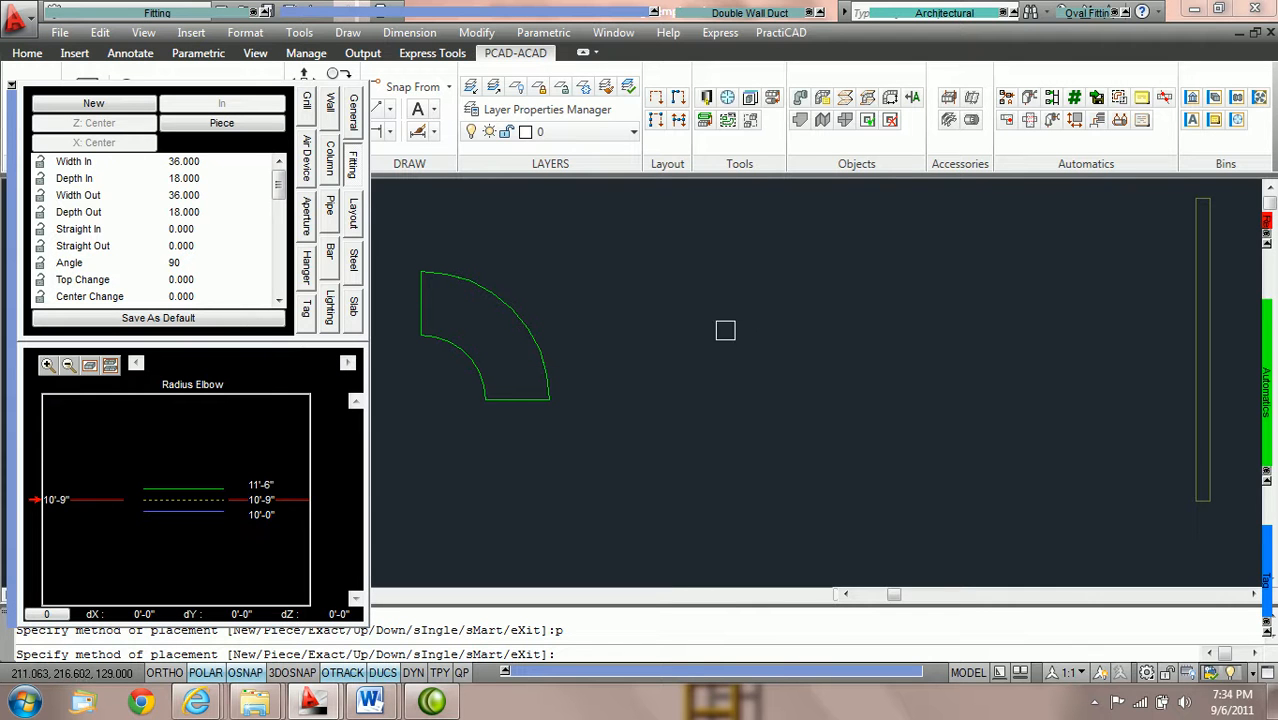
pyautogui.write('e')
pyautogui.press('Return')
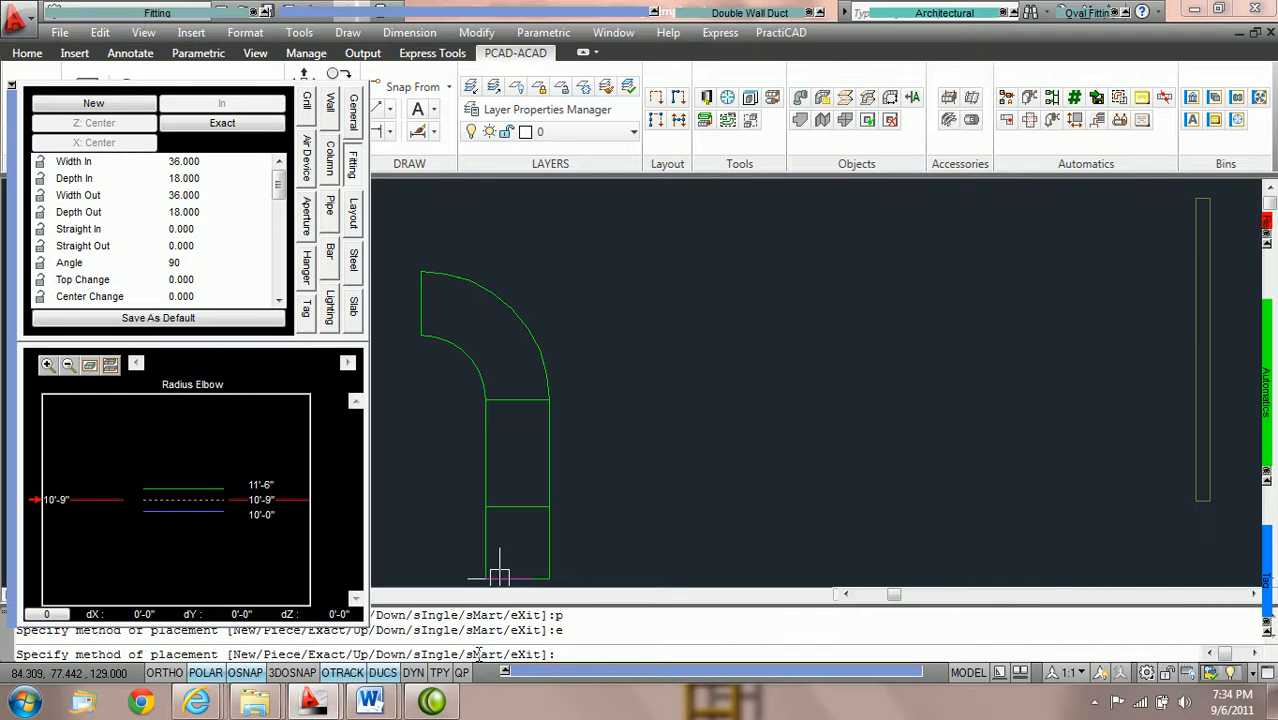
# Compare the Smart and Exact placement methods on the elbow run preview, finishing on Smart, and cancel the elbow
pyautogui.write('m')
pyautogui.press('Return')
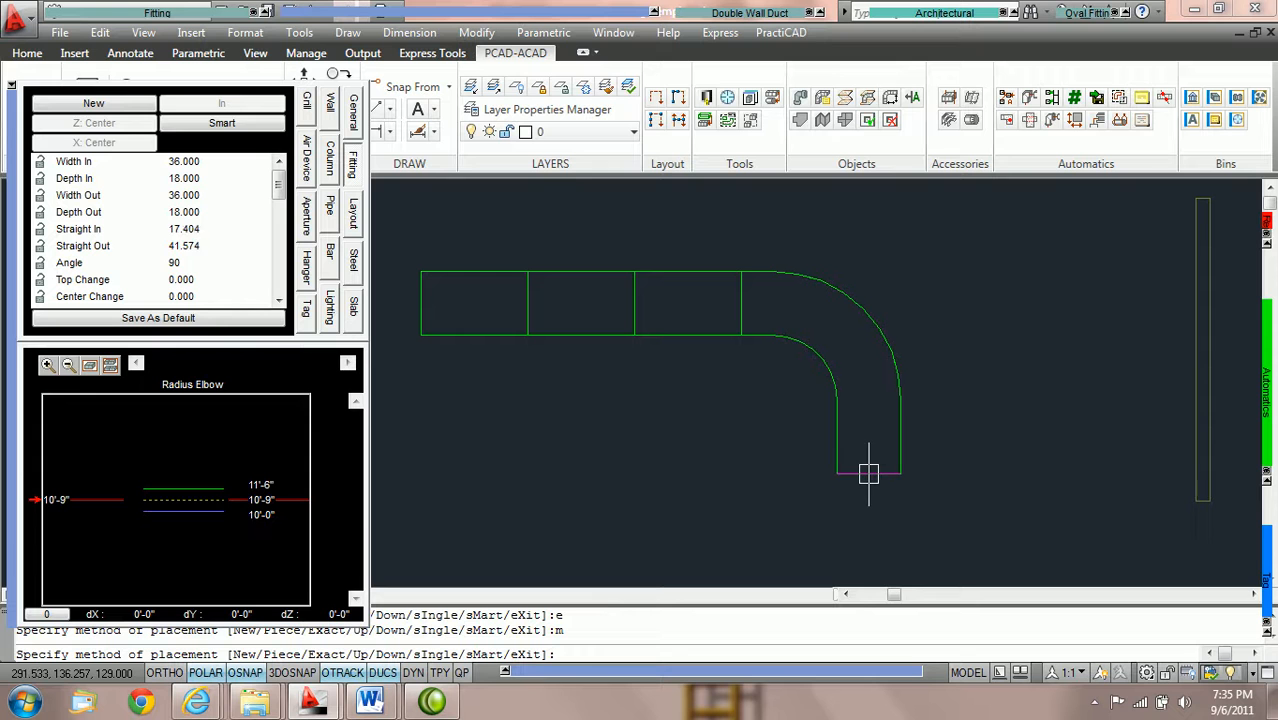
pyautogui.press('Return')
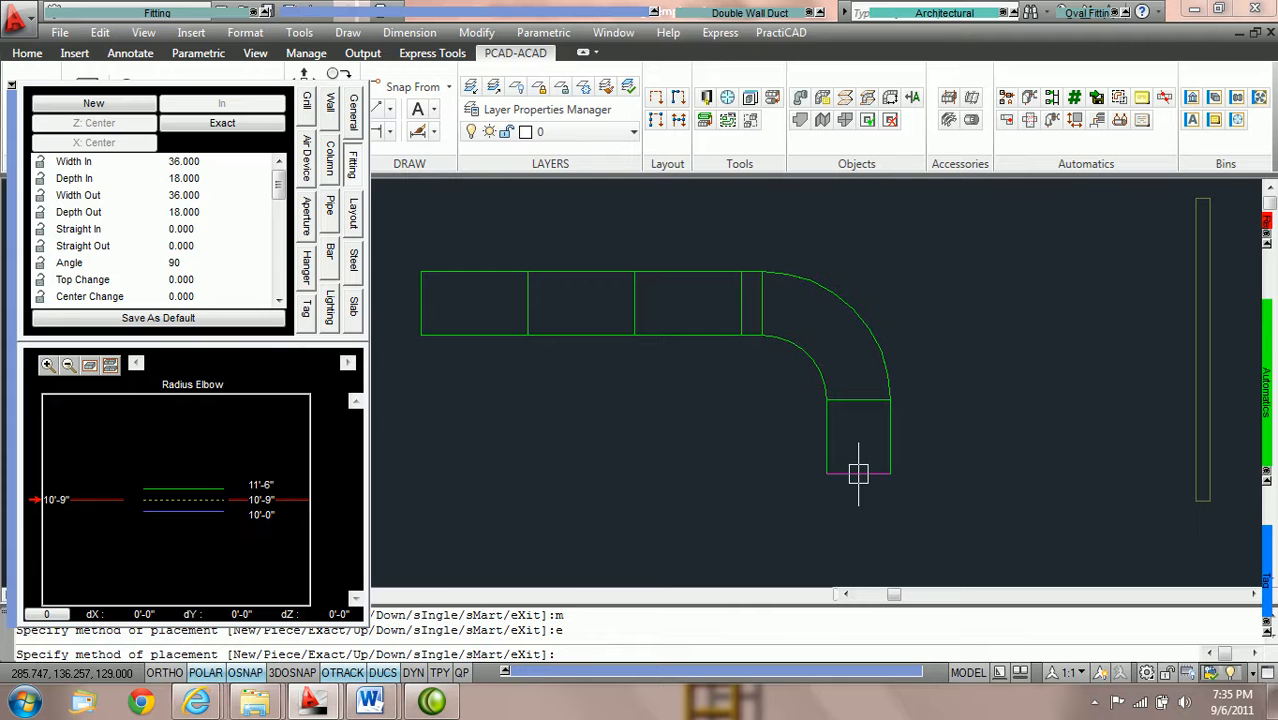
pyautogui.write('m')
pyautogui.press('Return')
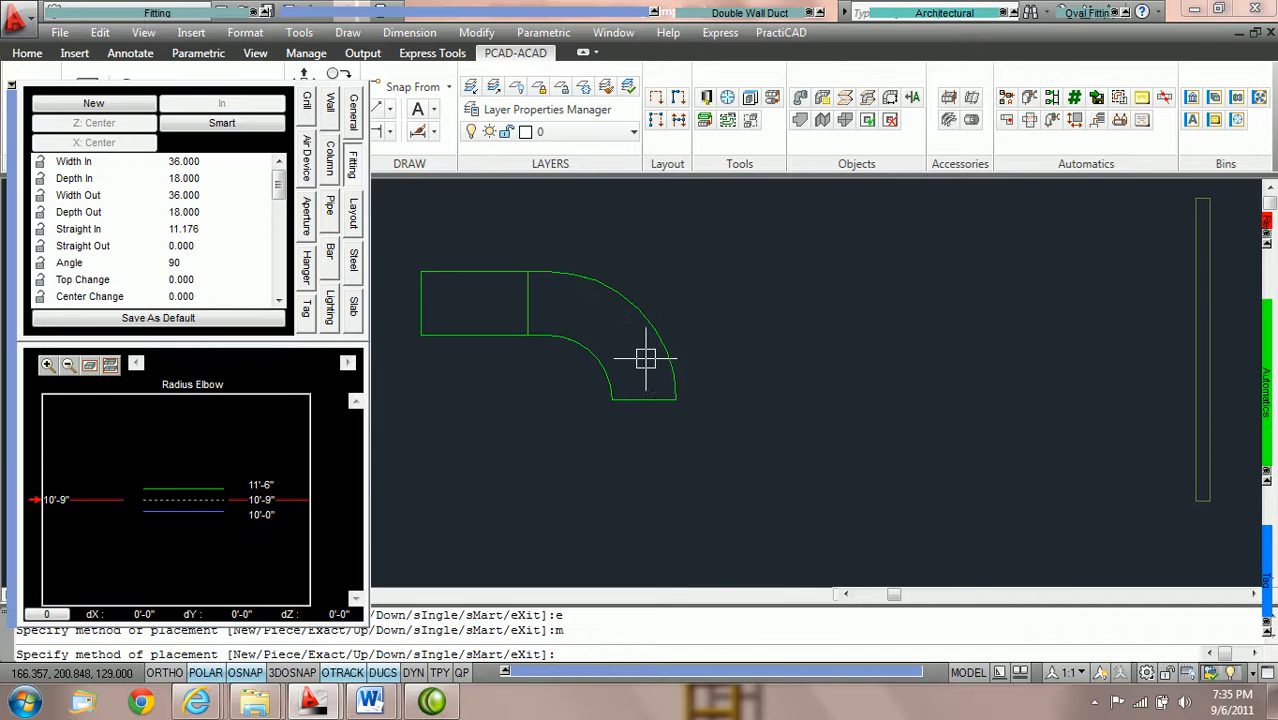
pyautogui.press('Escape')
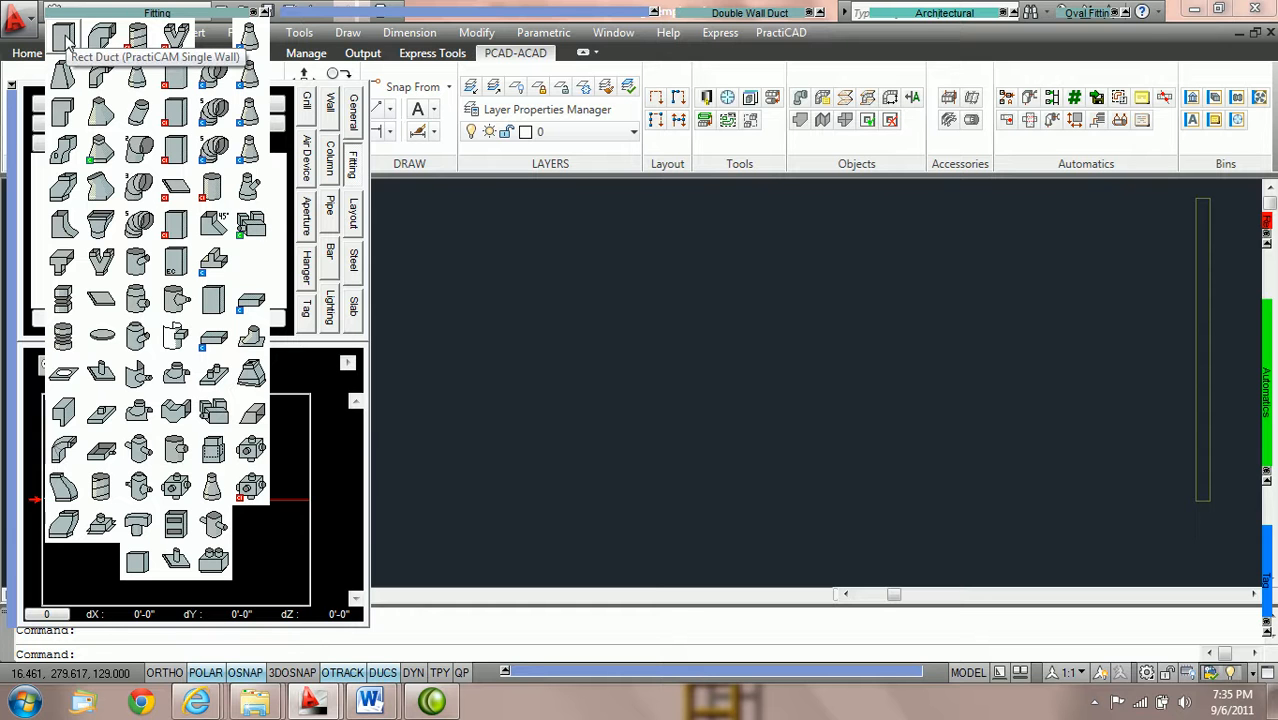
# Start a new horizontal run of 36 x 18 rectangular duct in the open area and set its placement method to Up
pyautogui.click(64, 40)
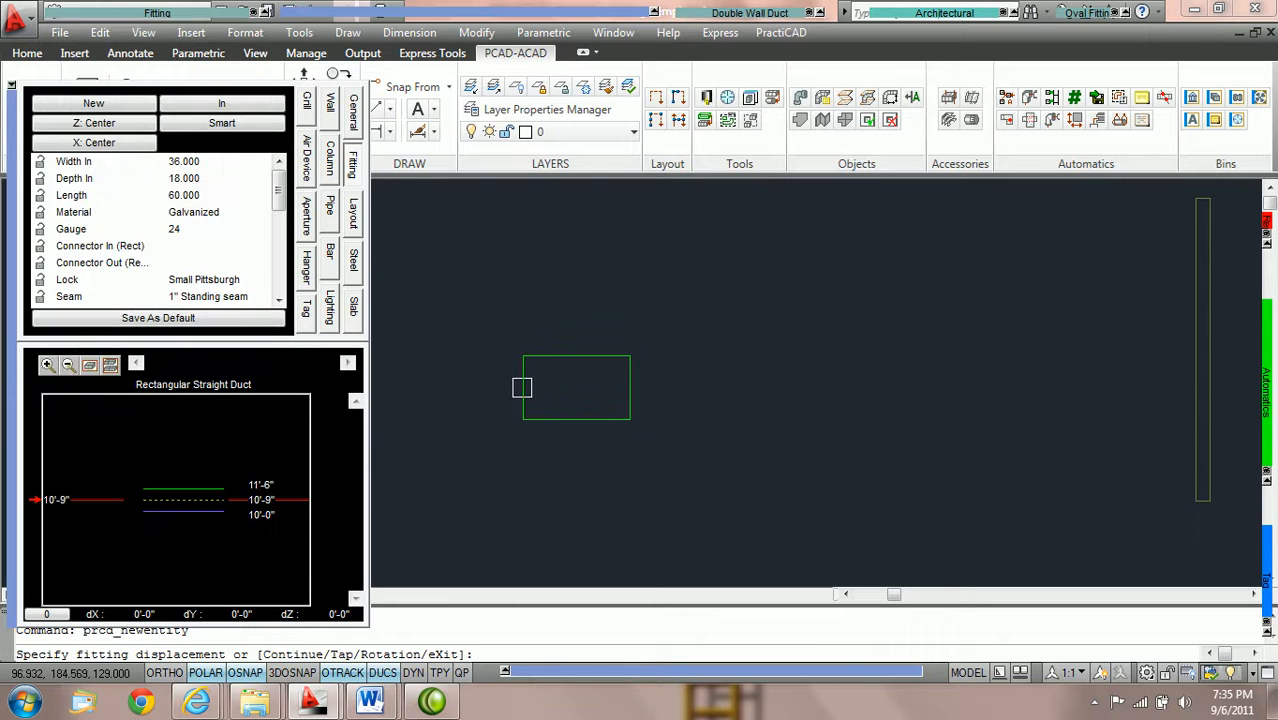
pyautogui.write('u')
pyautogui.press('Return')
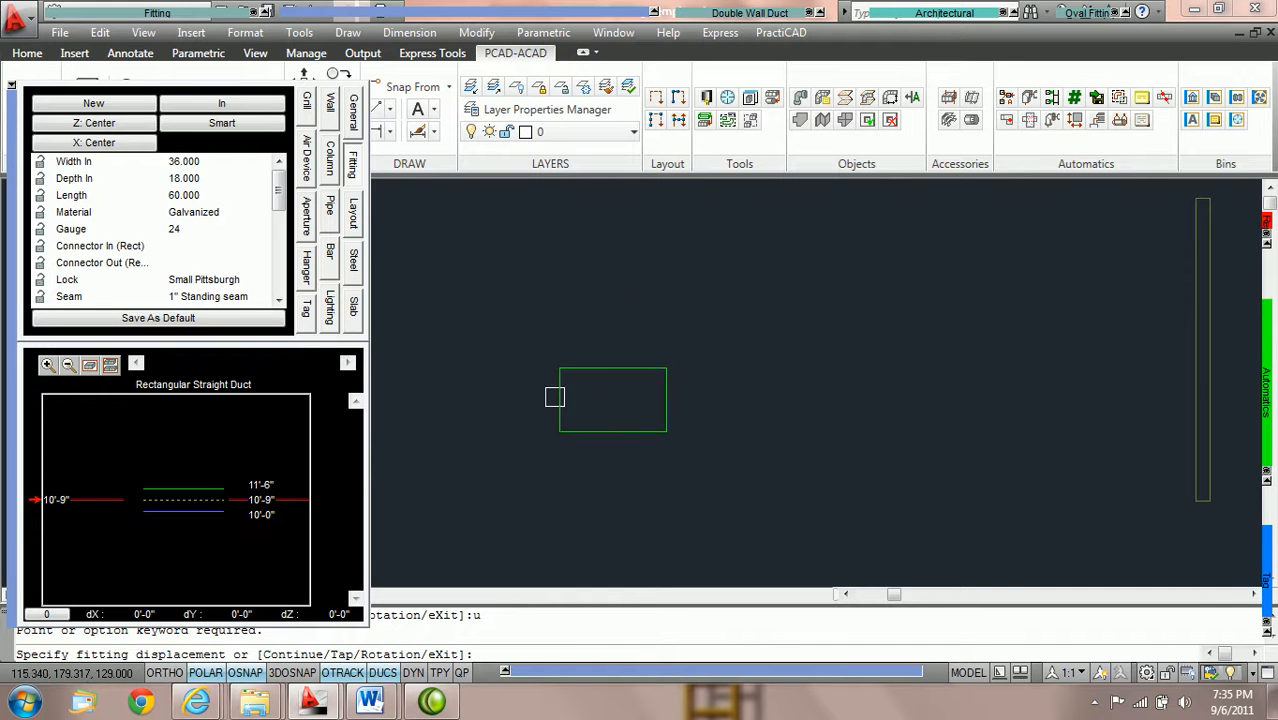
pyautogui.click(494, 370)
pyautogui.press('Return')
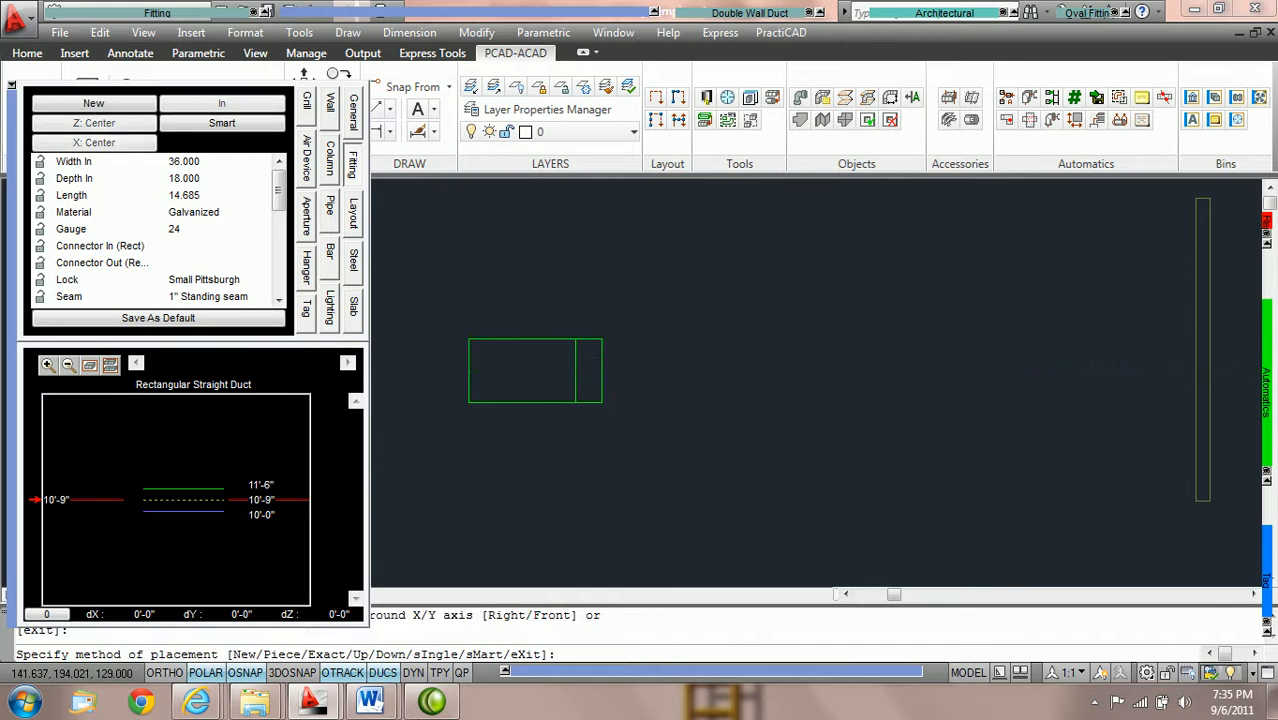
pyautogui.write('u')
pyautogui.press('Return')
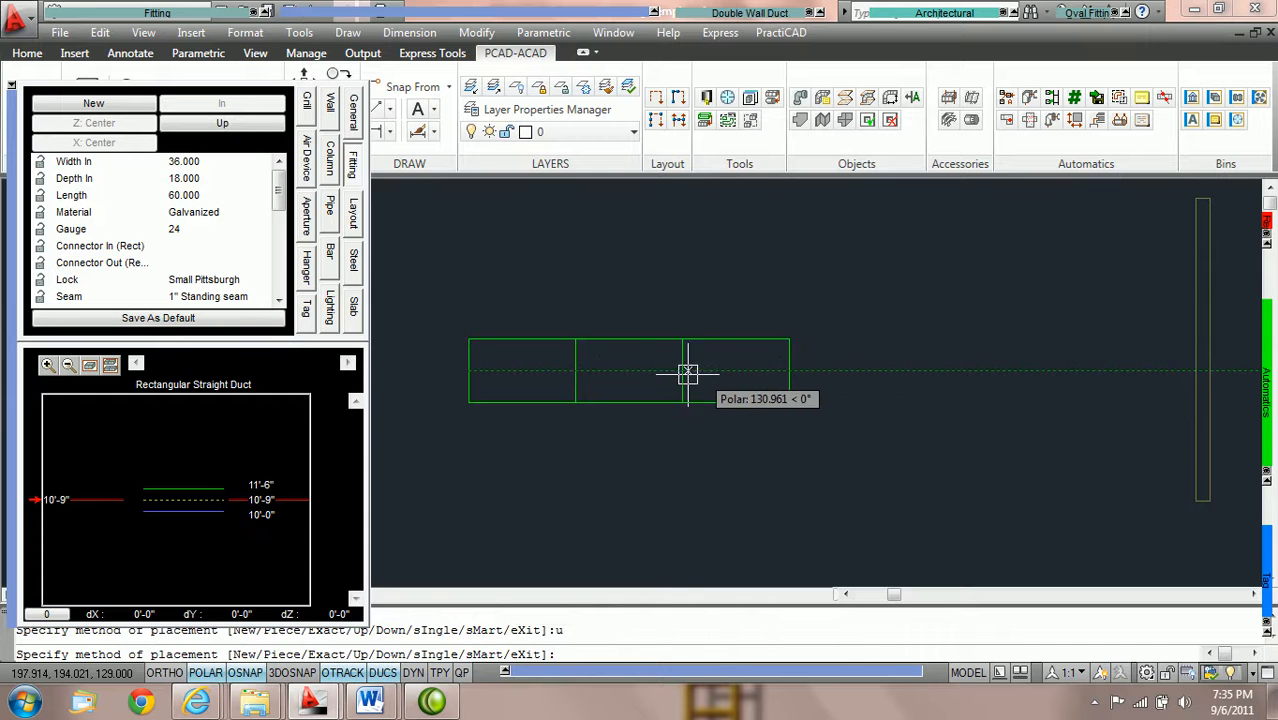
# Preview how the duct run adds whole pieces around the second joint with Up, and compare it with the Down method
pyautogui.scroll(2, 669, 392)
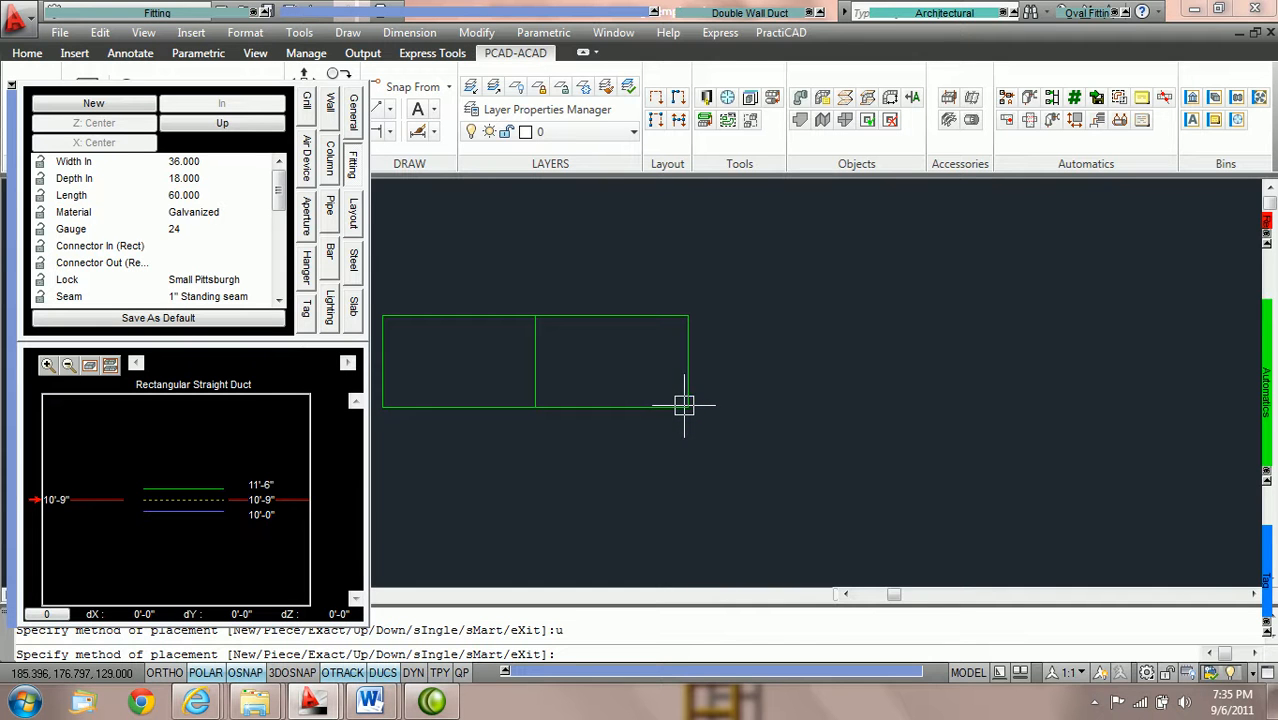
pyautogui.click(686, 405)
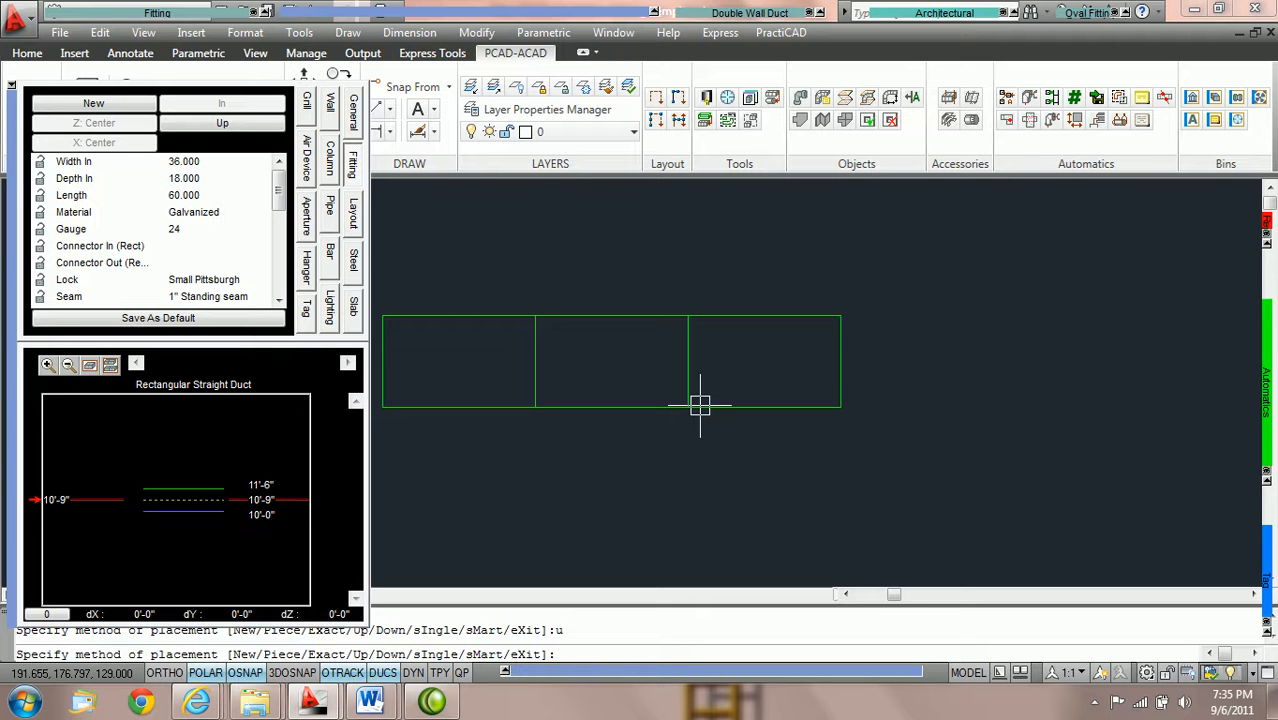
pyautogui.write('d')
pyautogui.press('Return')
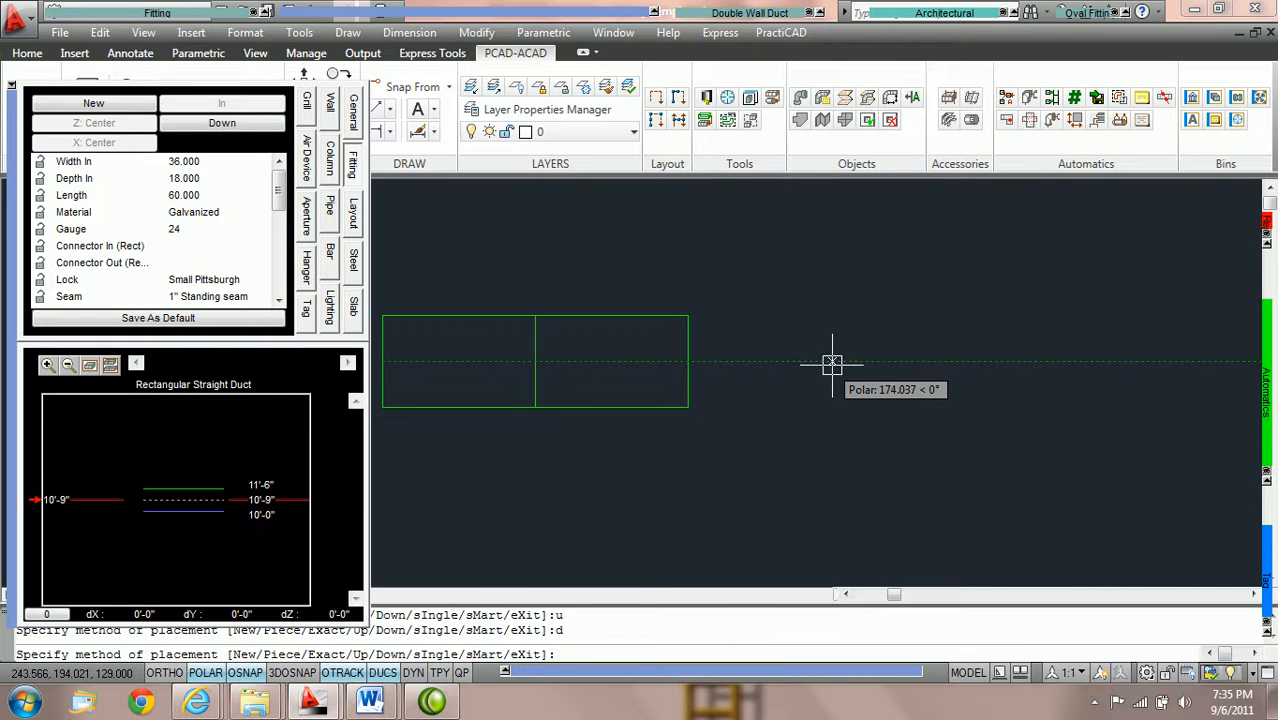
pyautogui.click(840, 362)
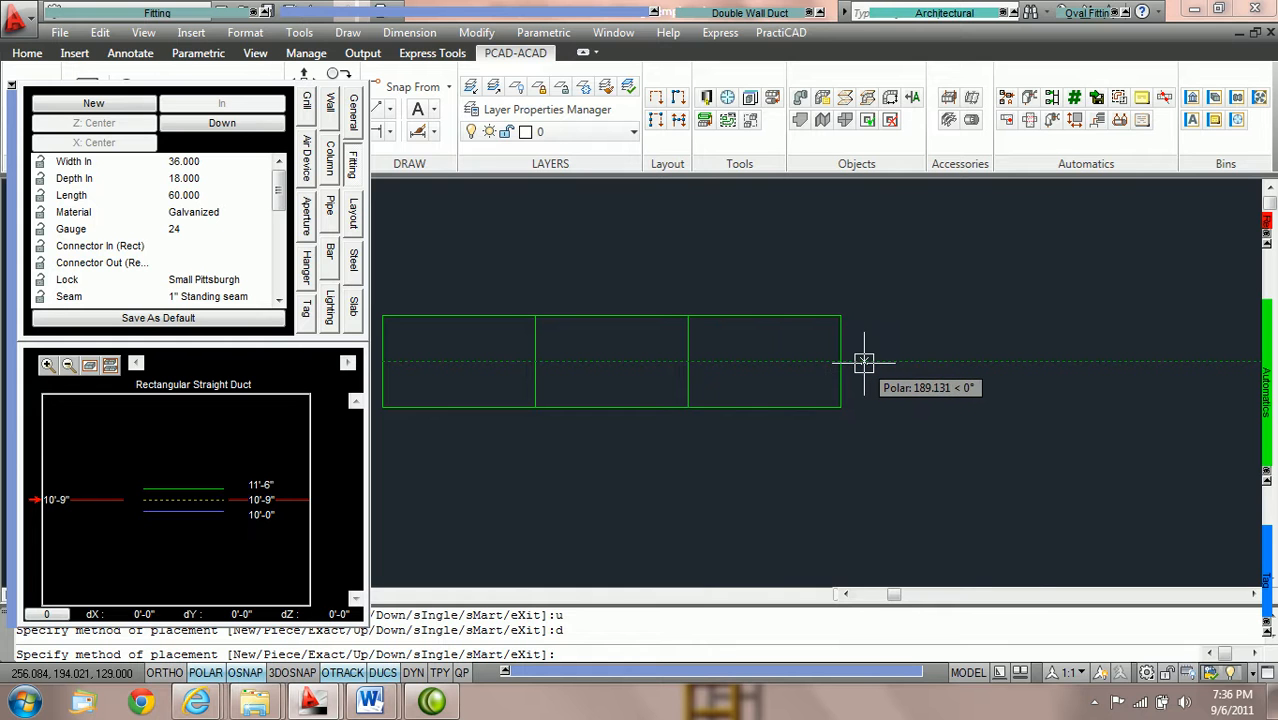
# Set the duct run's placement method back to Up and preview the run extending to a third full piece
pyautogui.write('u')
pyautogui.press('Return')
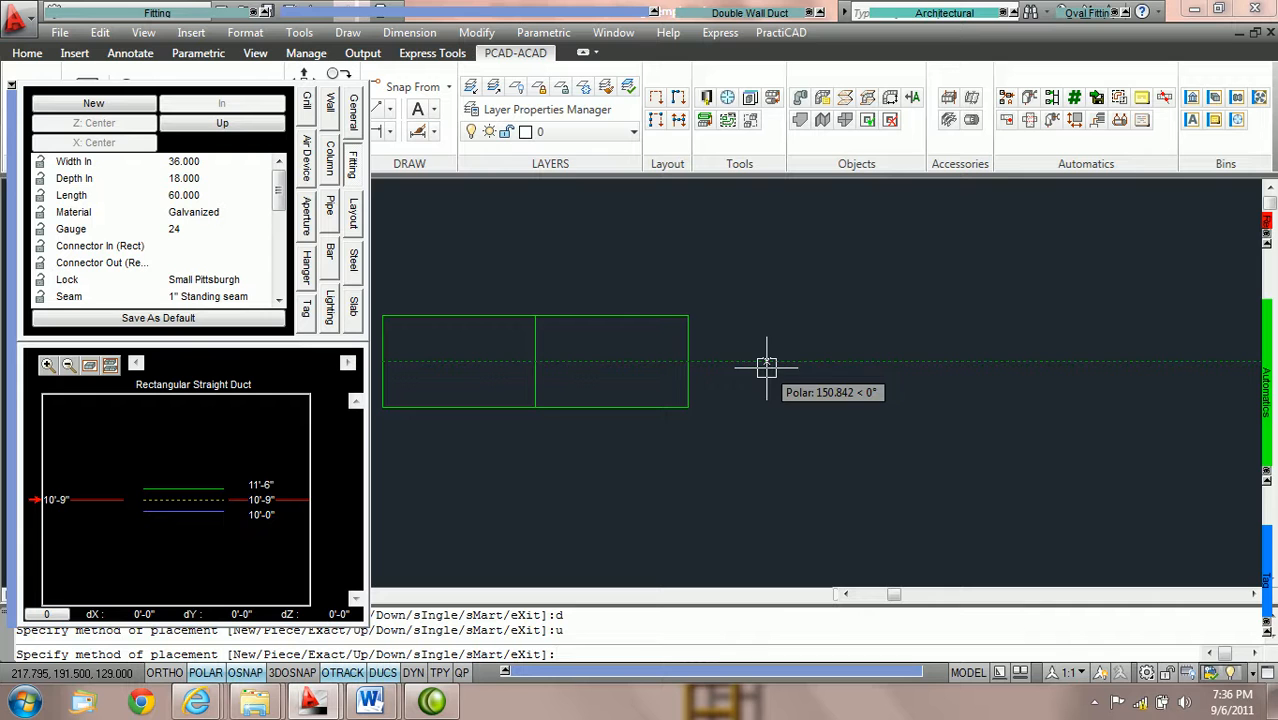
pyautogui.click(818, 364)
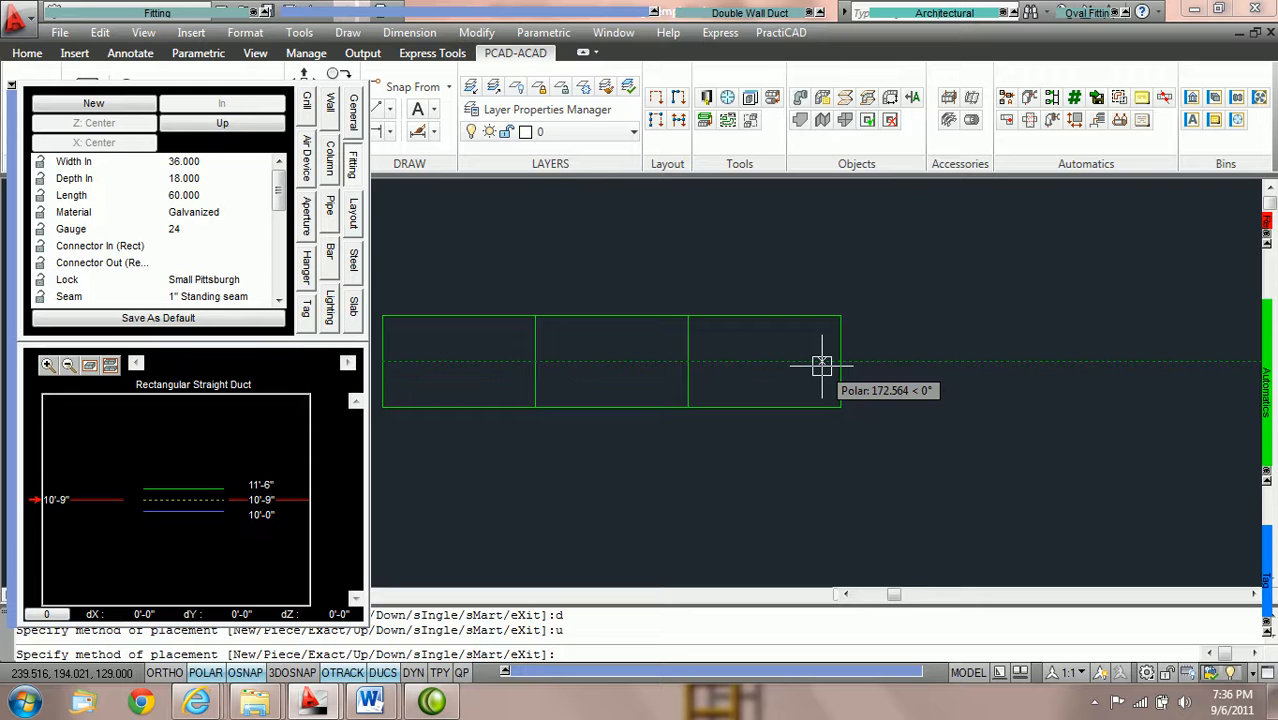
pyautogui.scroll(-1, 821, 364)
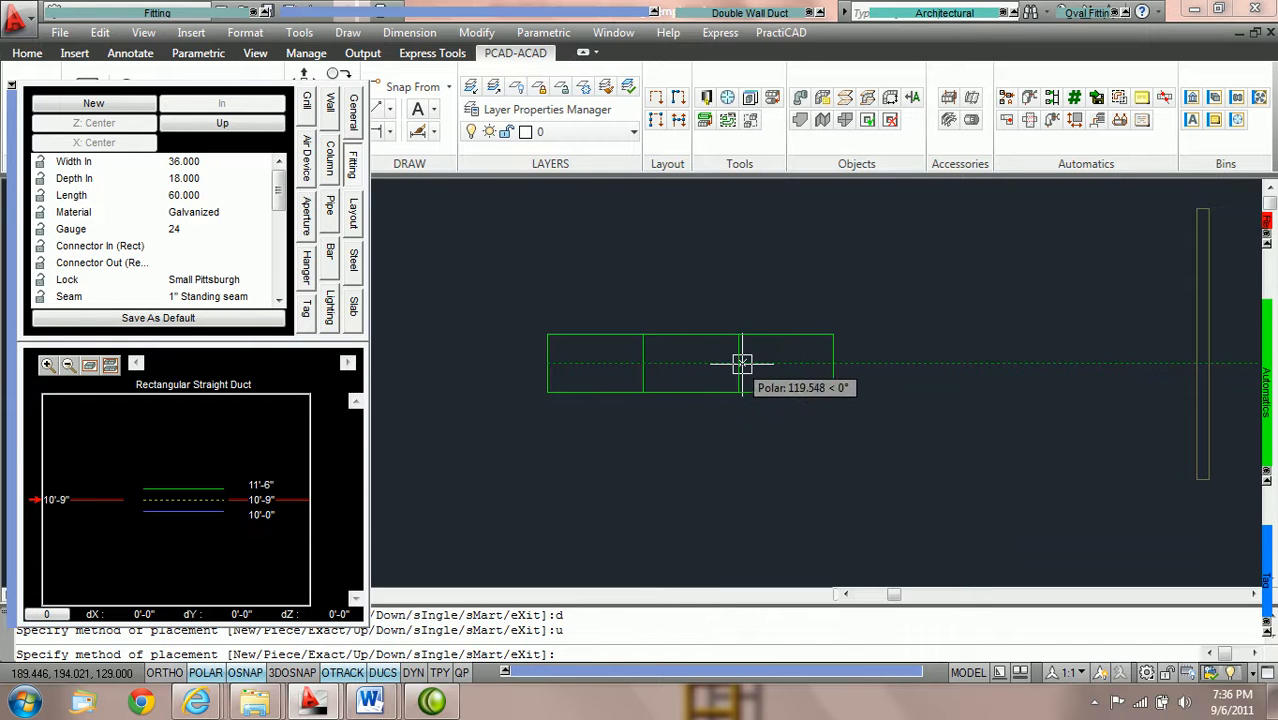
# Place the duct run as three full pieces, then delete the middle piece to leave a gap between the outer two
pyautogui.click(833, 363)
pyautogui.press('Escape')
pyautogui.scroll(3, 708, 425)
pyautogui.click(719, 399)
pyautogui.click(656, 305)
pyautogui.press('Delete')
pyautogui.moveTo(664, 303); pyautogui.dragTo(665, 340, button='middle')
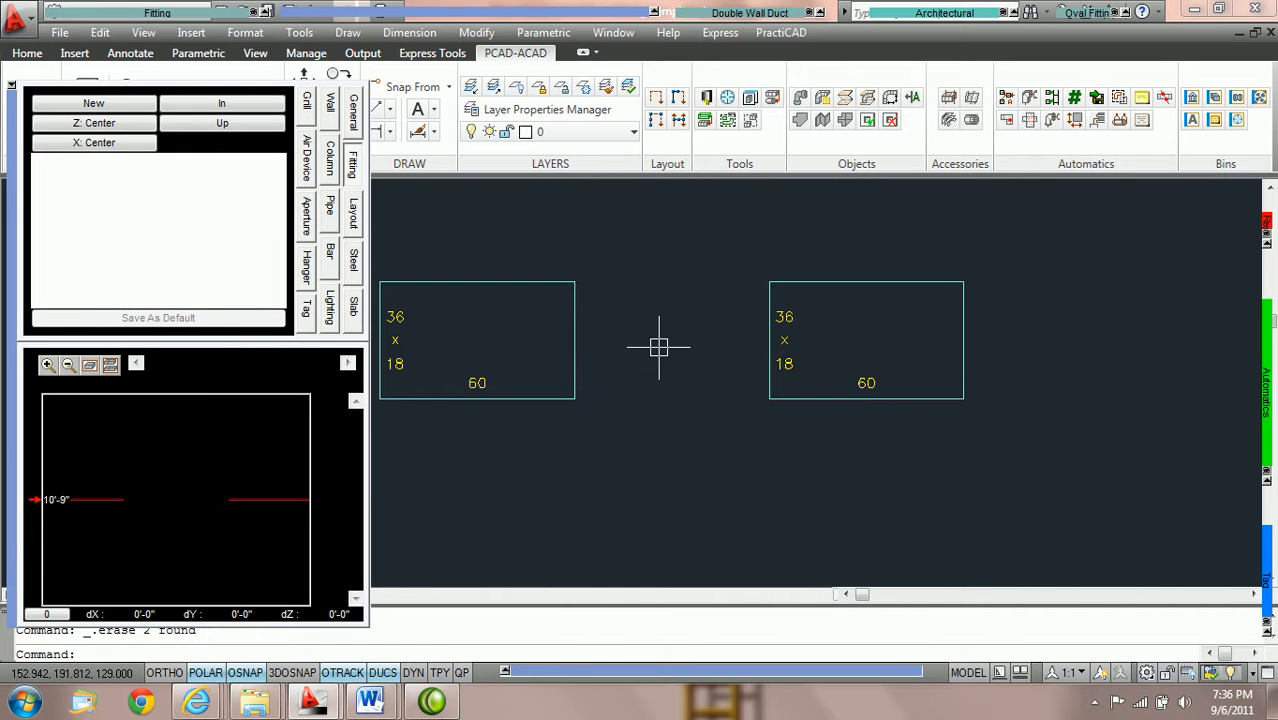
# Start a Finished Length Transition at the first duct's end facing the gap and set its placement method to Single
pyautogui.moveTo(134, 14)
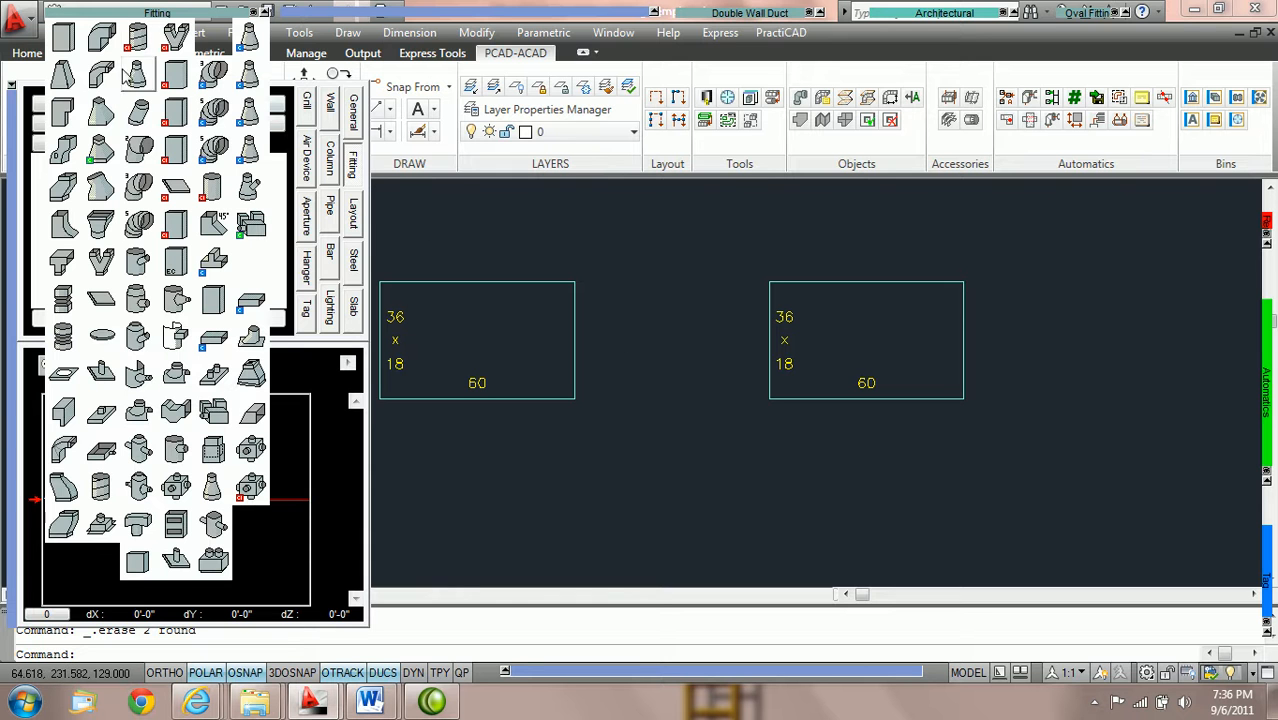
pyautogui.click(66, 80)
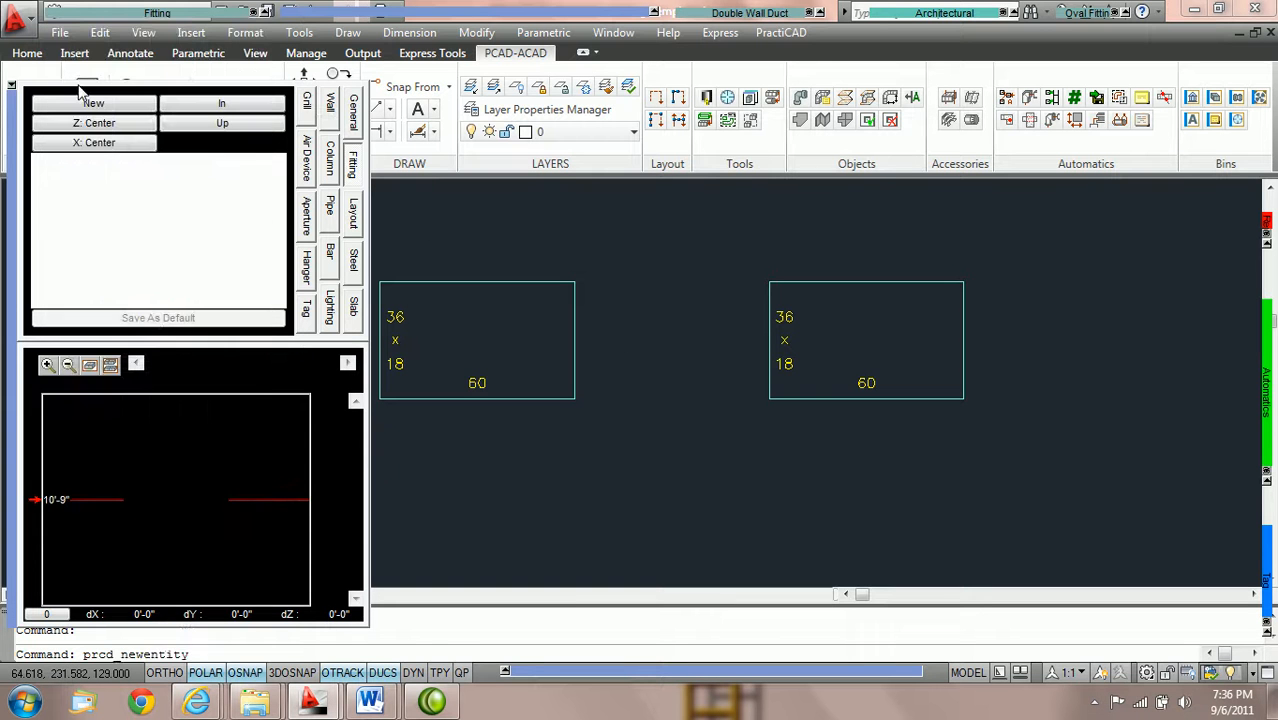
pyautogui.click(574, 340)
pyautogui.write('i')
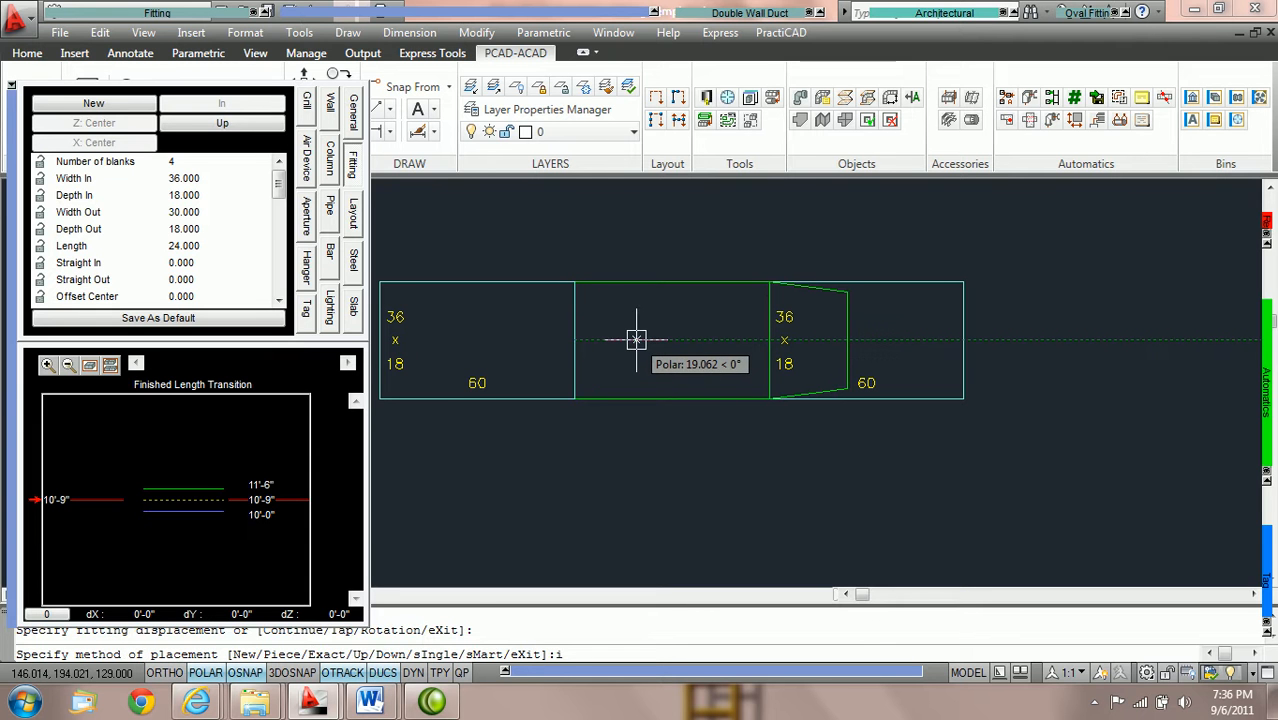
pyautogui.press('Return')
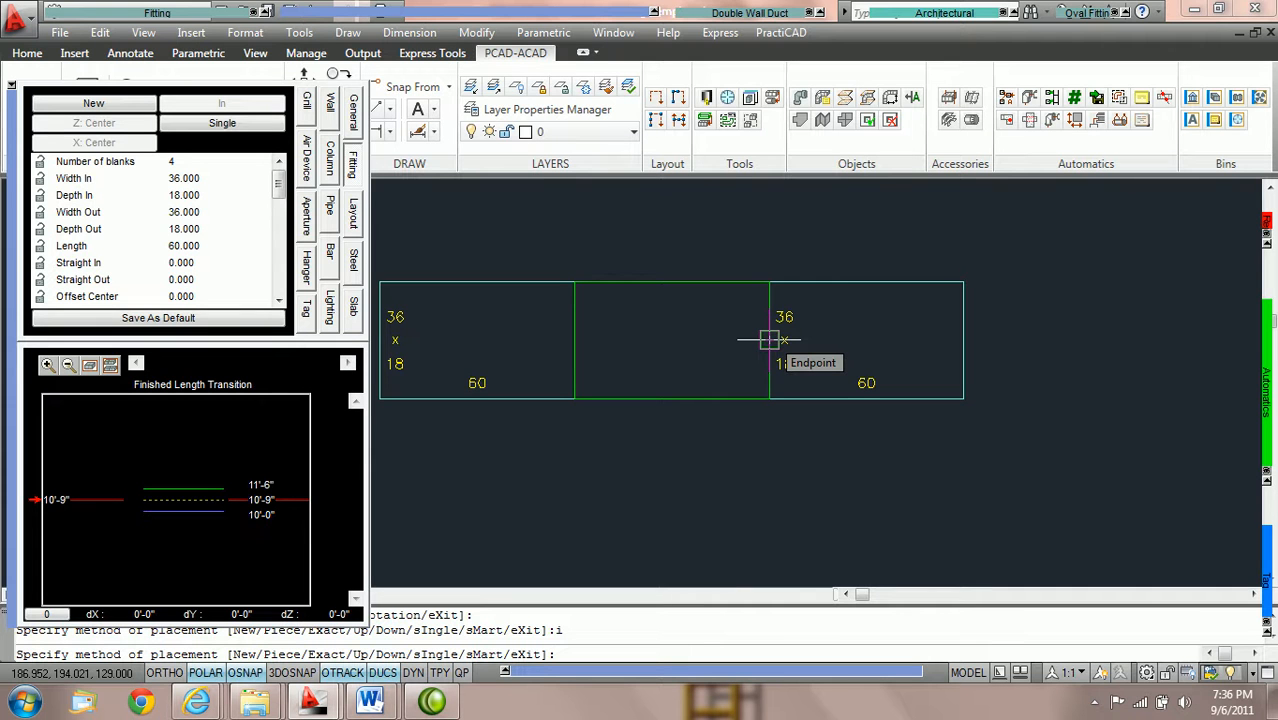
# Place the transition across the gap to the facing endpoint of the other duct and end the placement
pyautogui.click(769, 340)
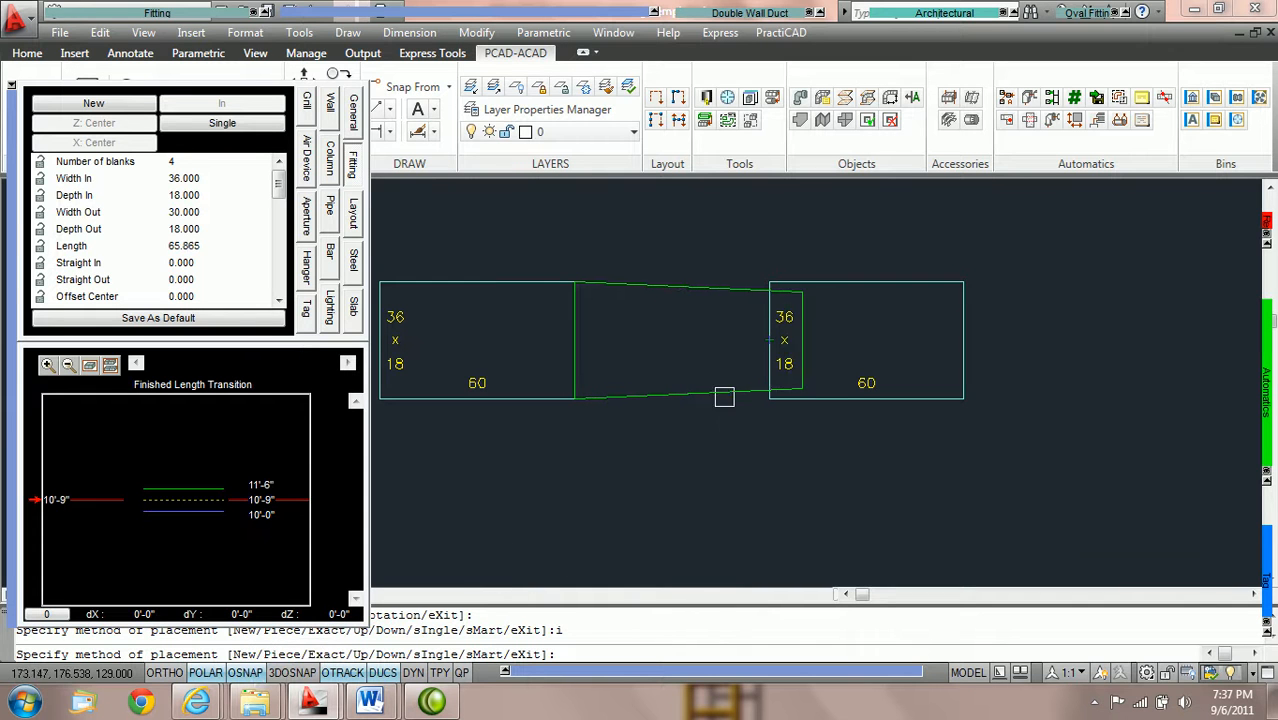
pyautogui.click(777, 338)
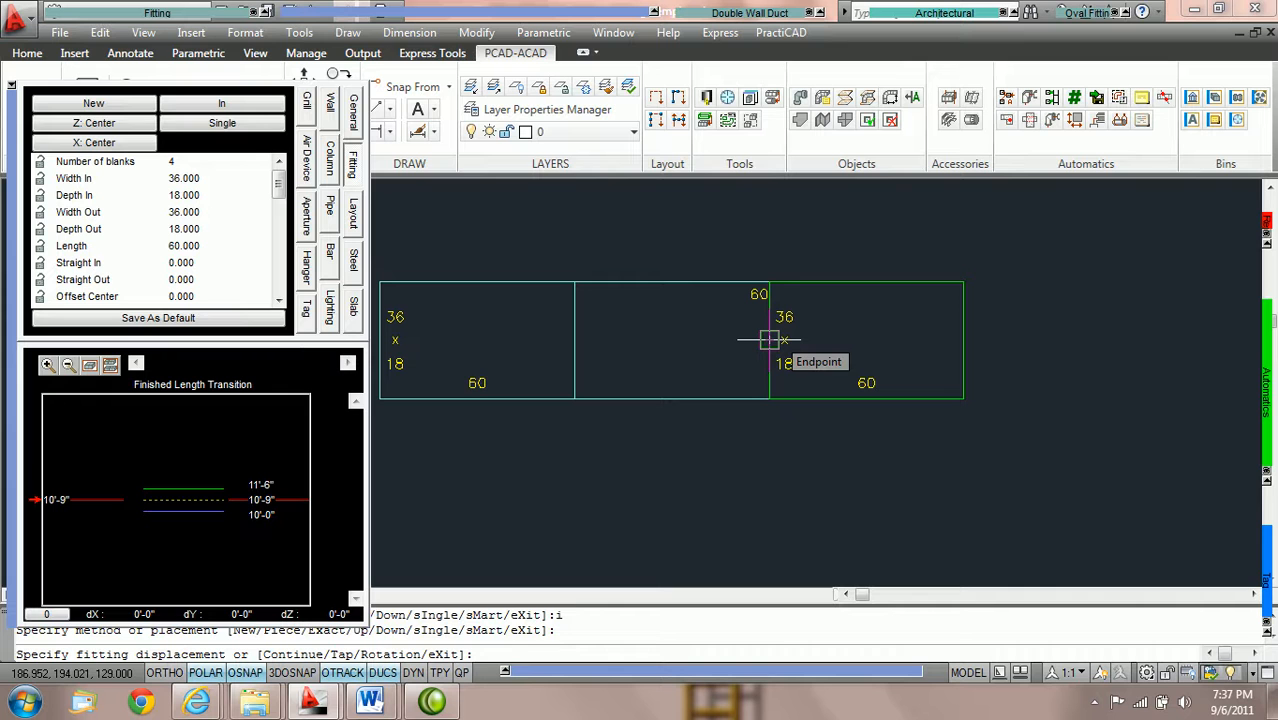
pyautogui.scroll(-2, 704, 354)
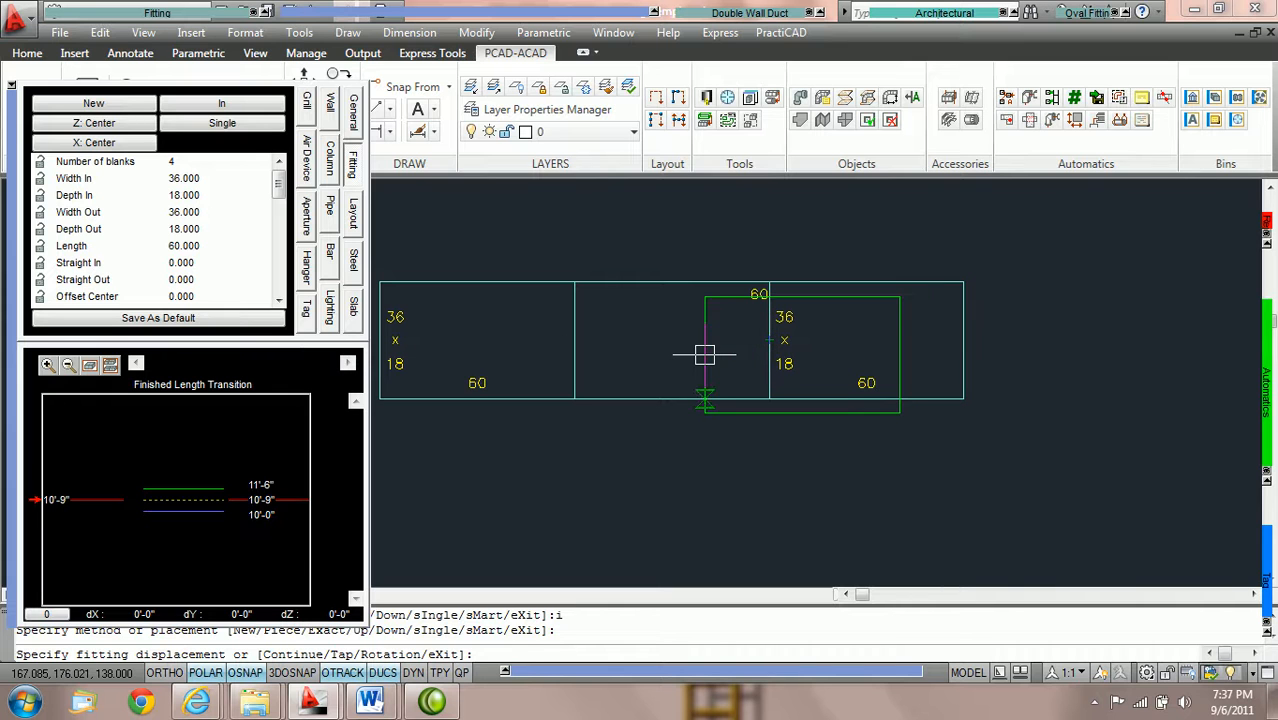
pyautogui.press('Escape')
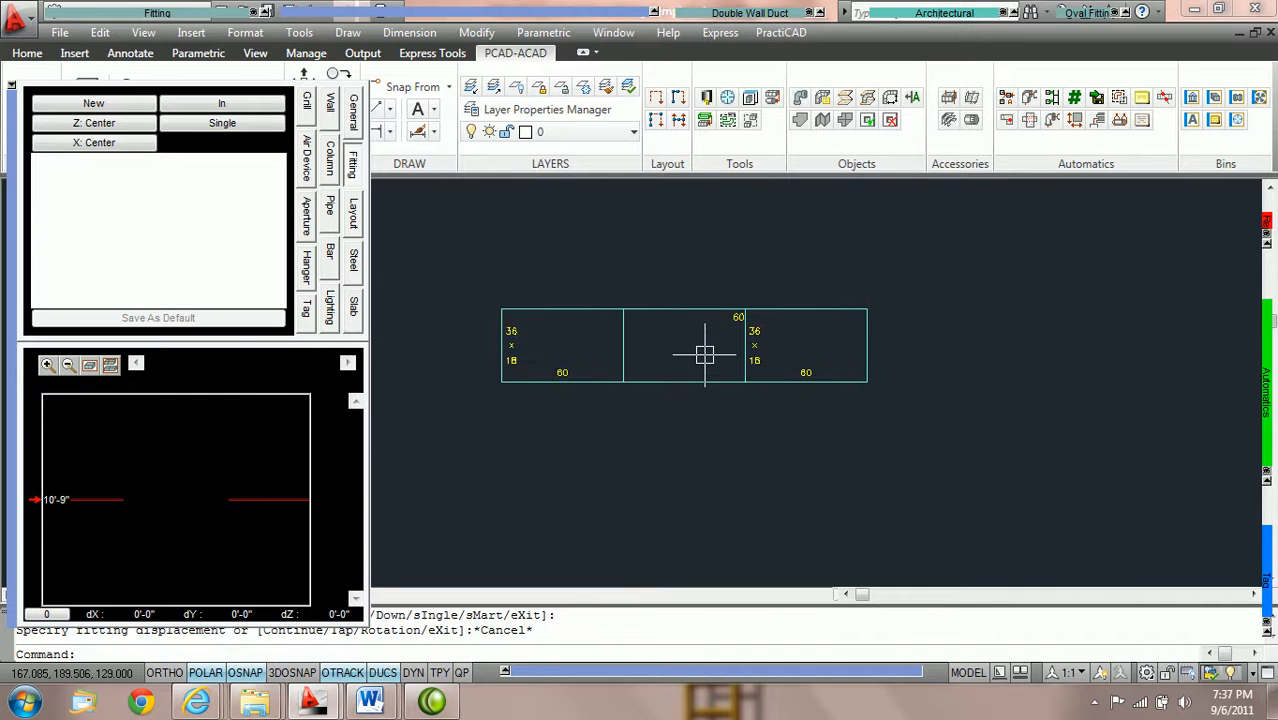